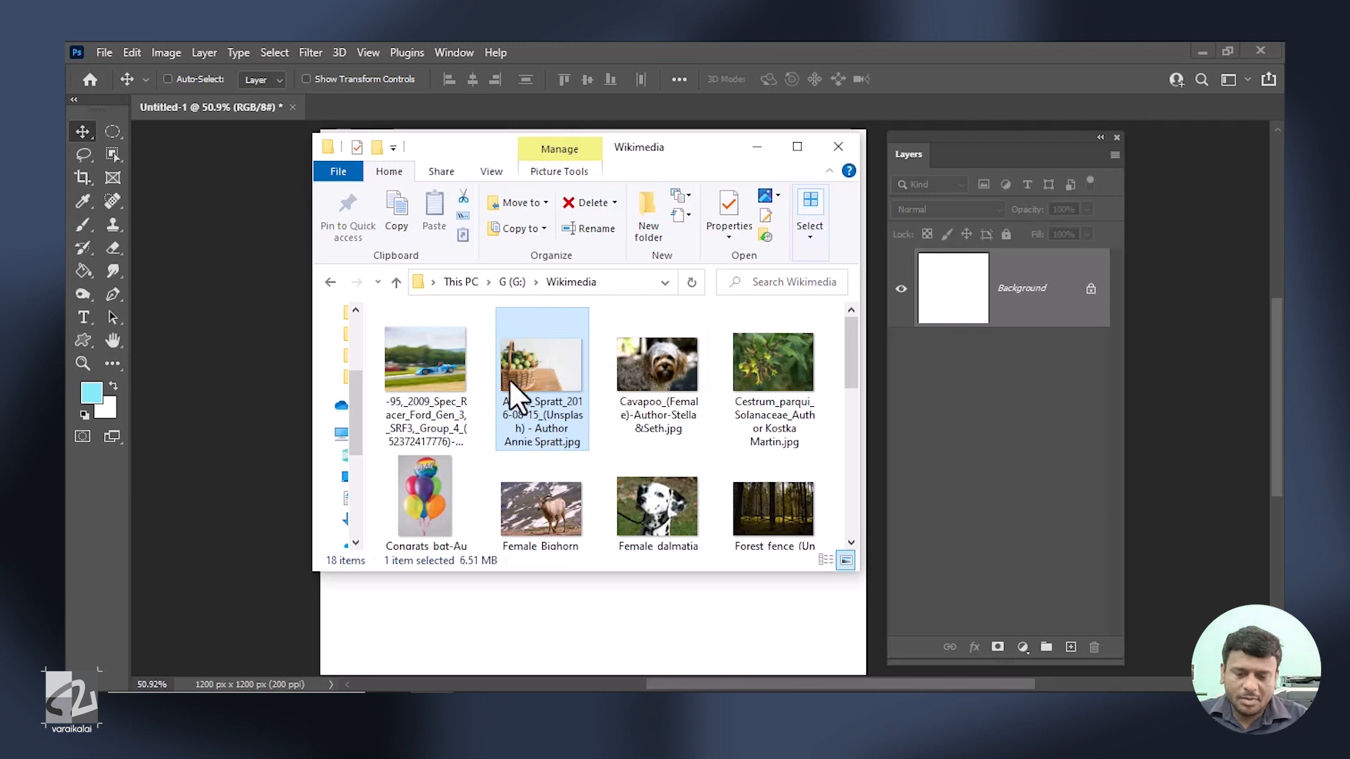
Place the apple-basket photo from the Wikimedia folder as a new layer and draw a rectangular marquee around the apples right of the handle.
drag(509, 379, 489, 435)
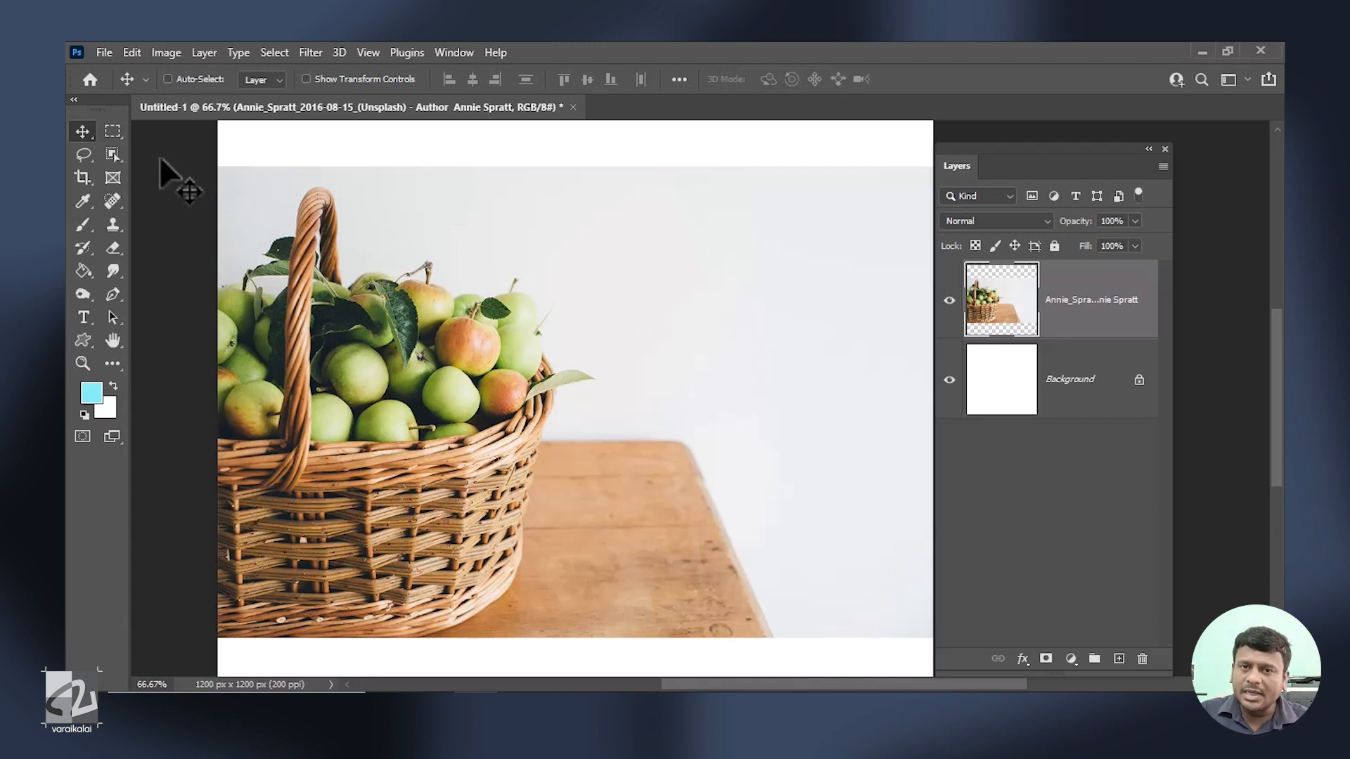
click(114, 131)
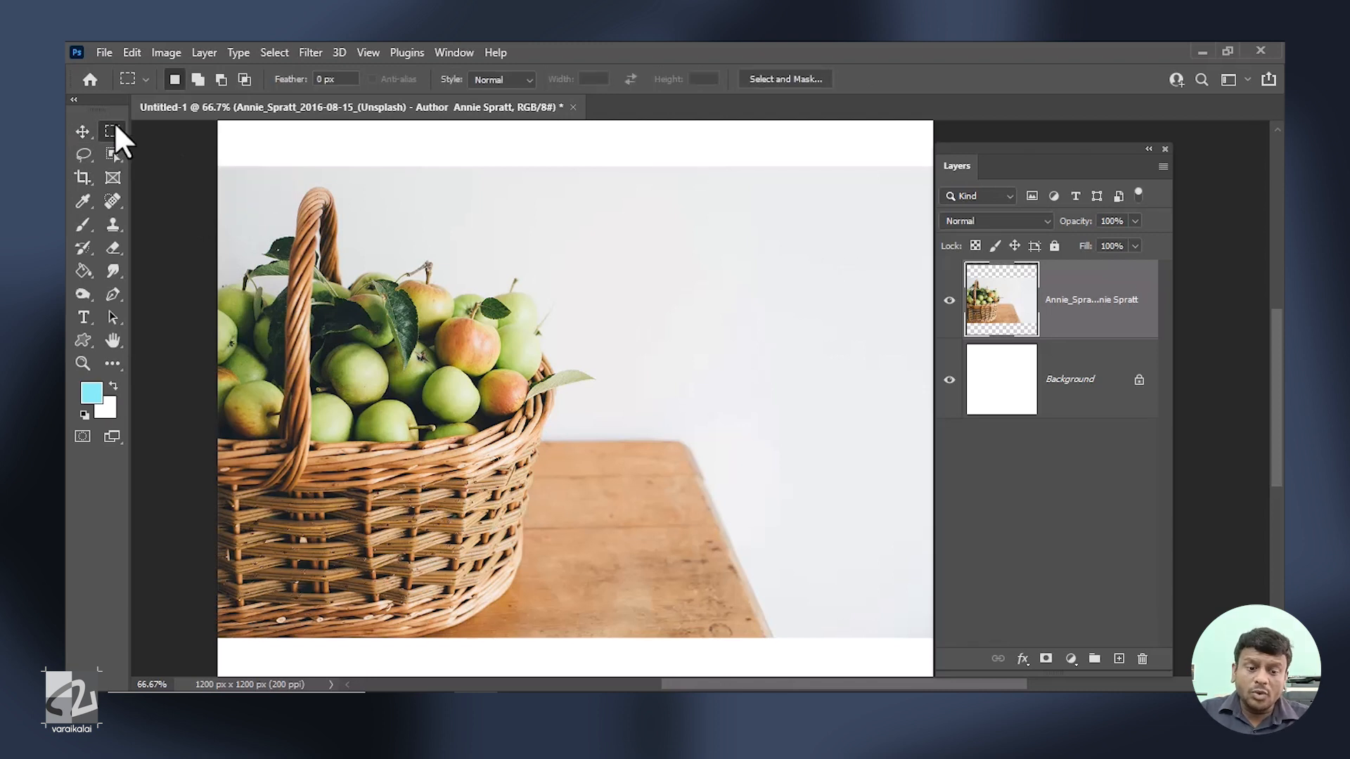
click(114, 127)
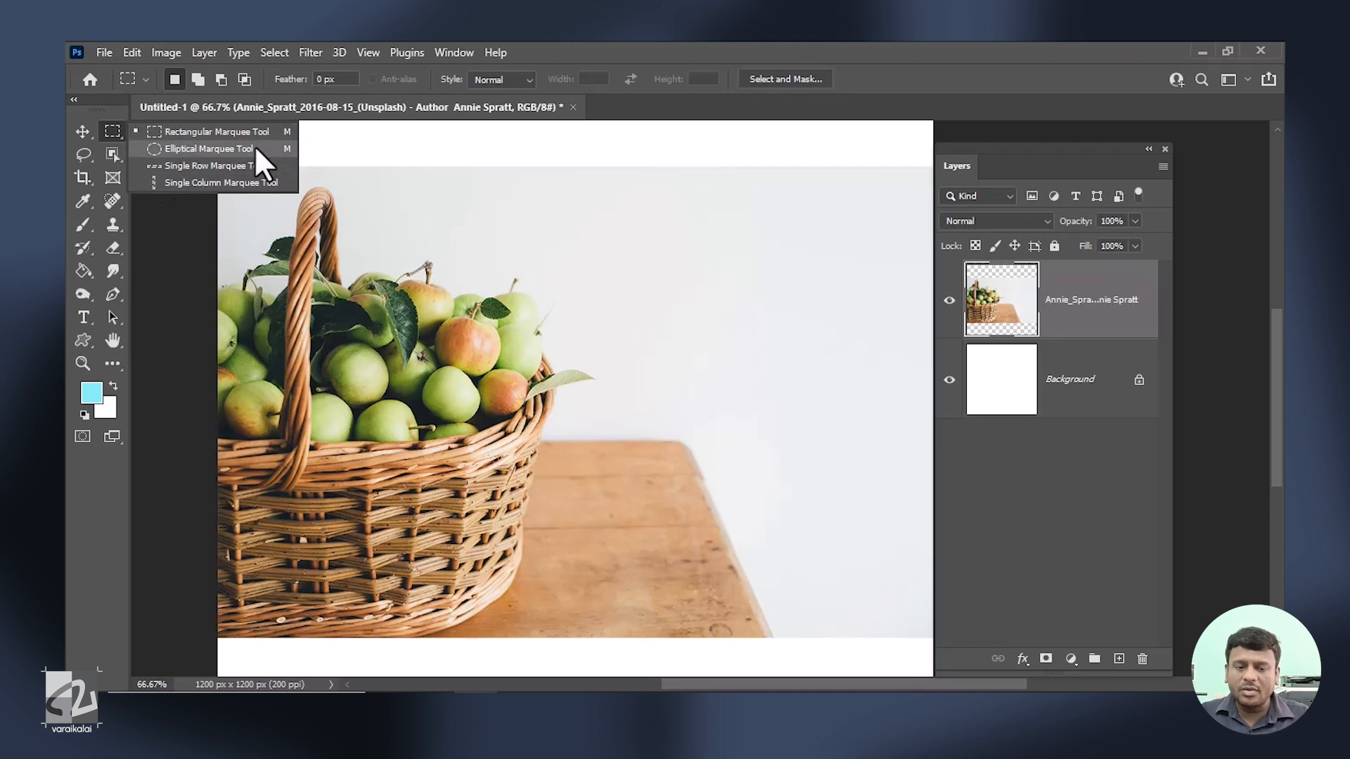
click(214, 130)
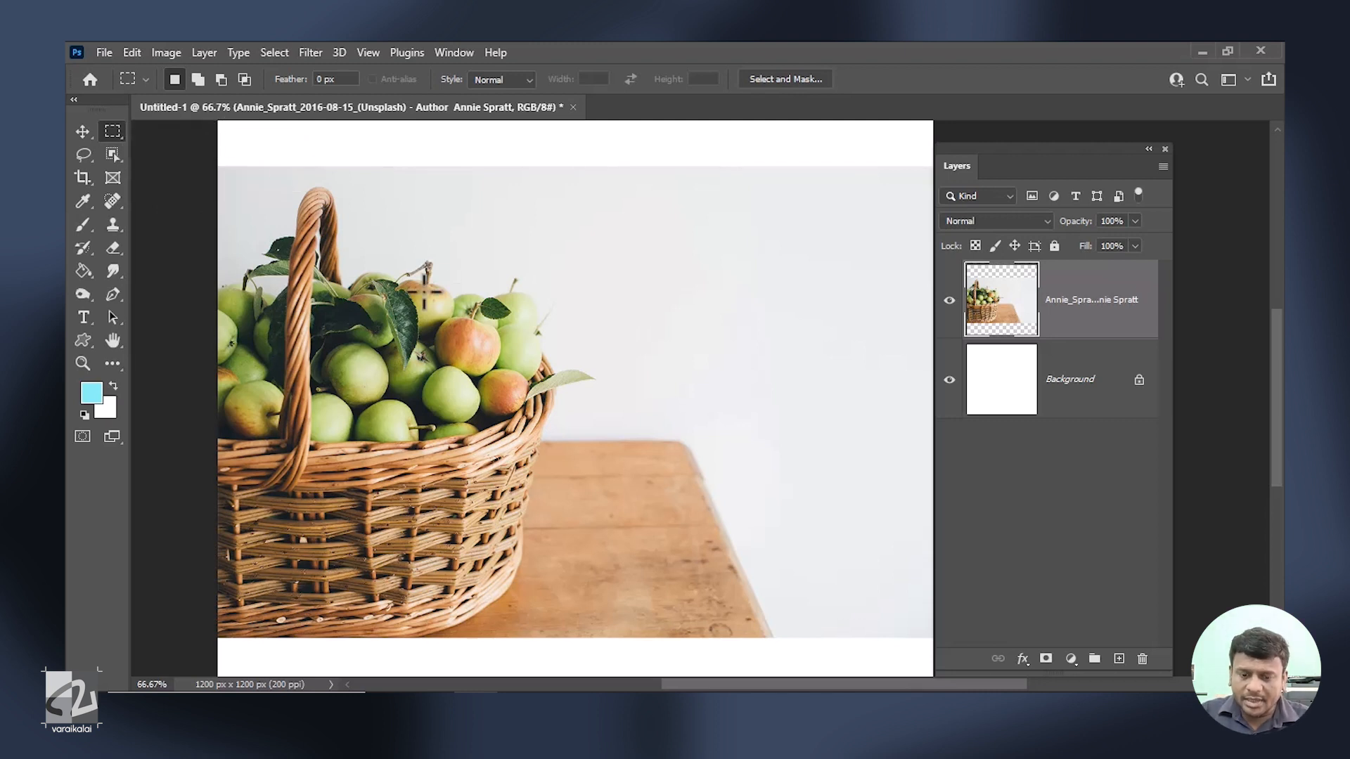
drag(381, 245, 618, 447)
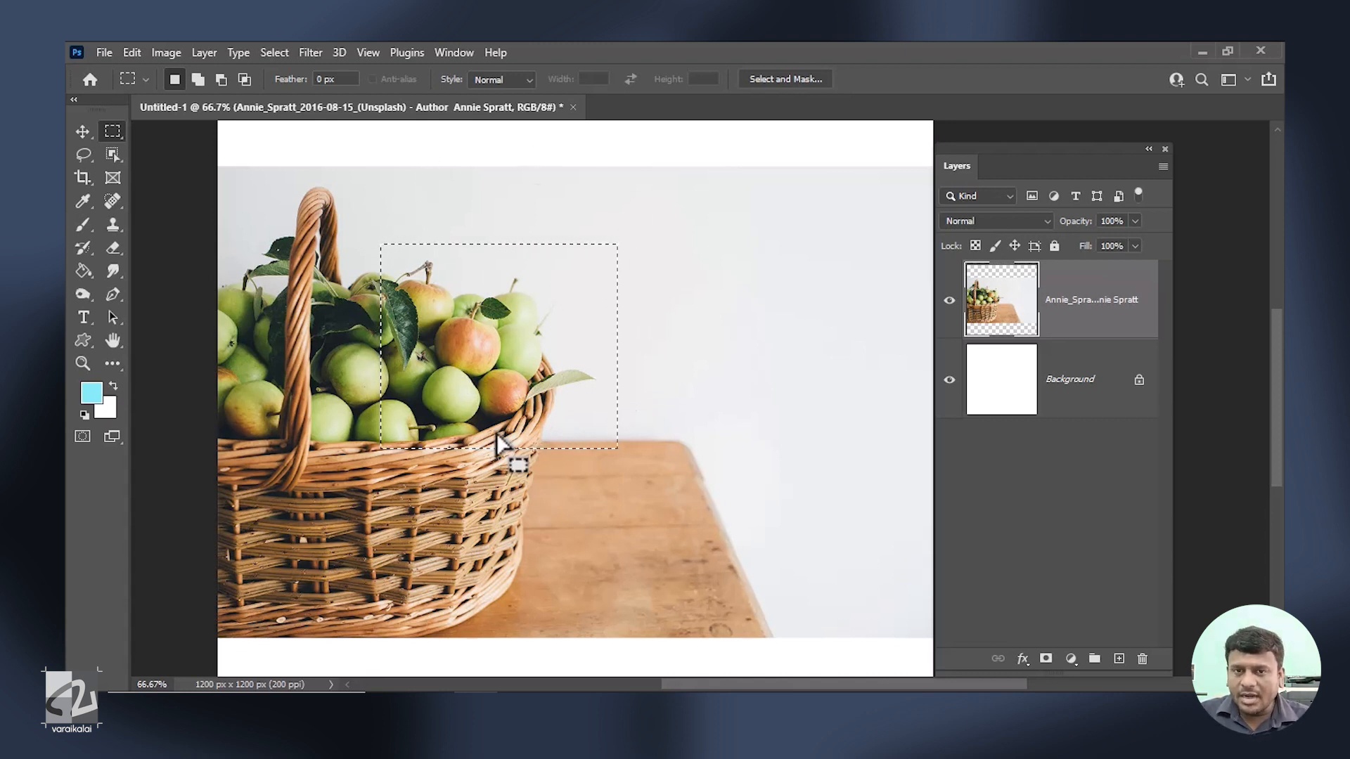
Delete the selected part of the photo layer and undo the deletion.
key(Delete)
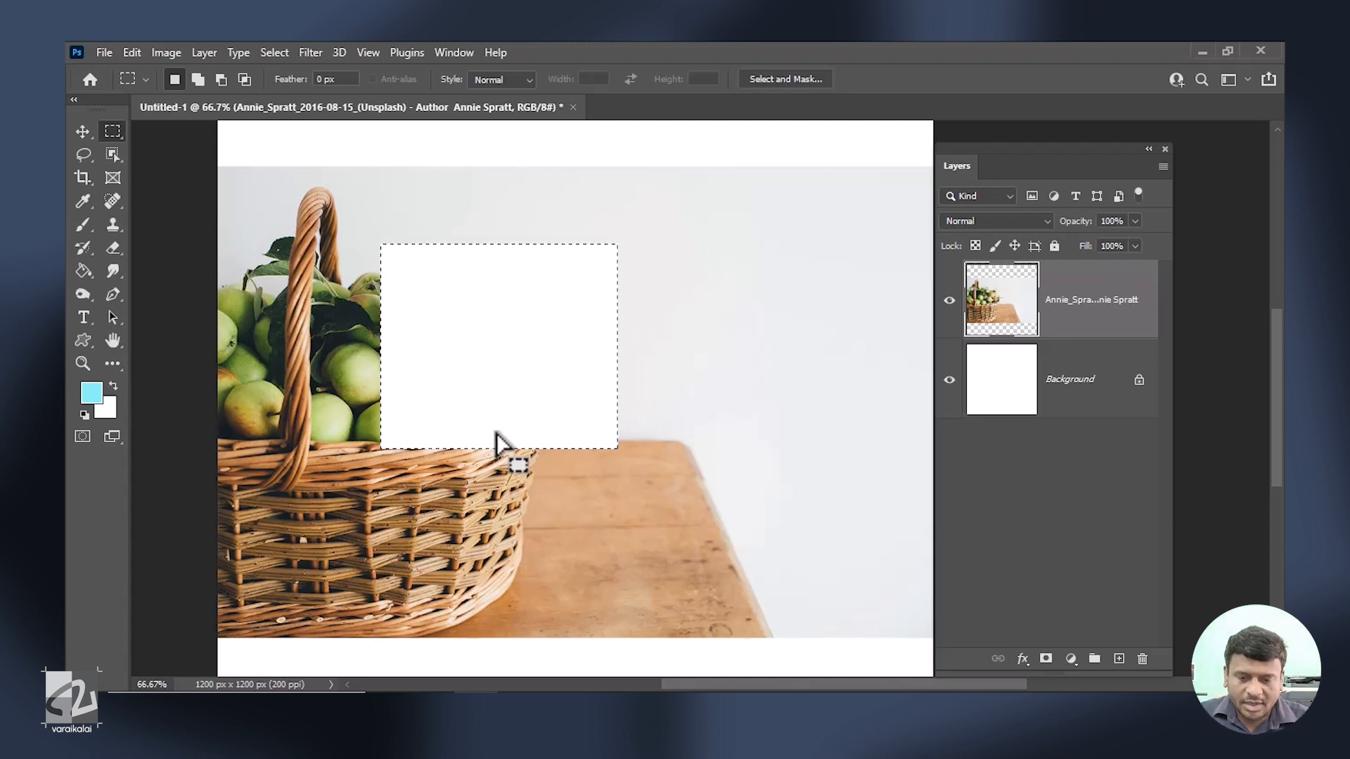
key(ctrl+z)
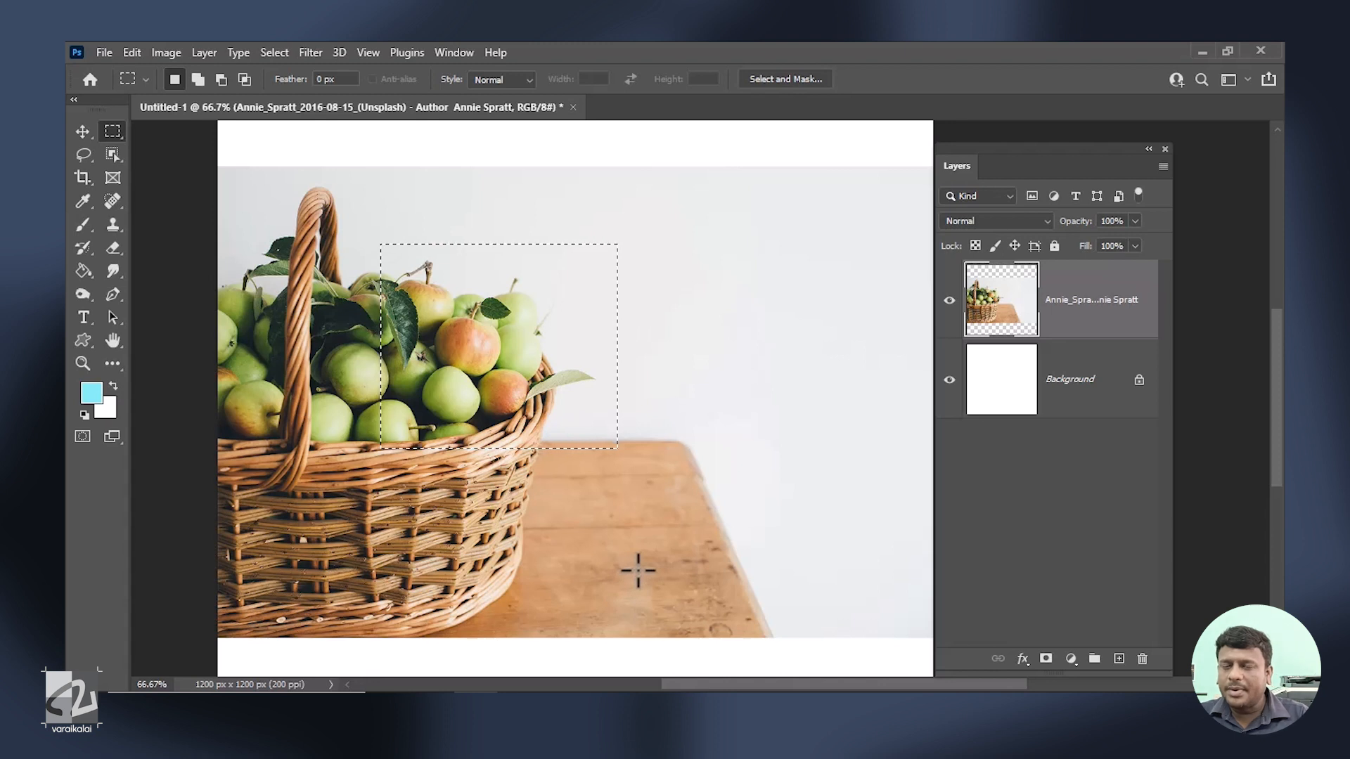
Copy the selected area and paste it onto a new layer, check it with the photo layer hidden, and undo the paste.
click(134, 52)
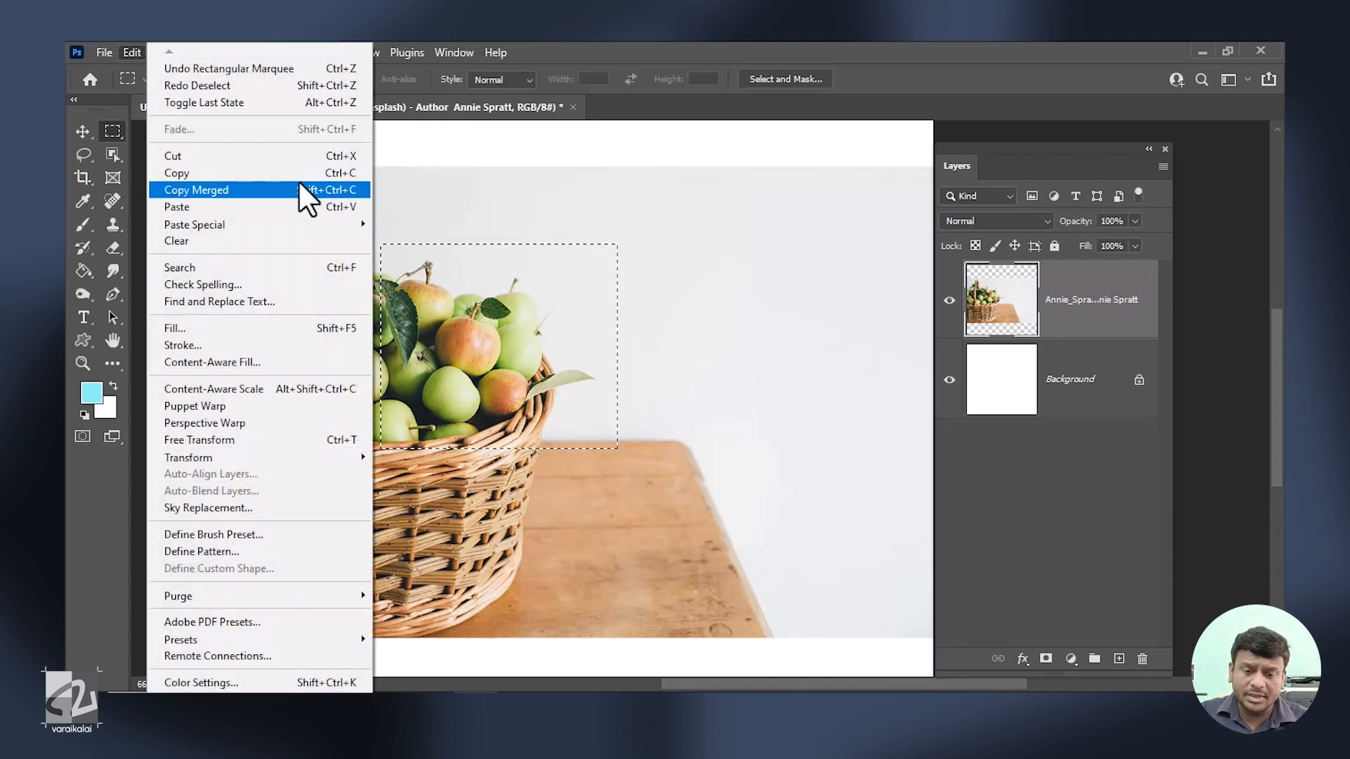
click(593, 273)
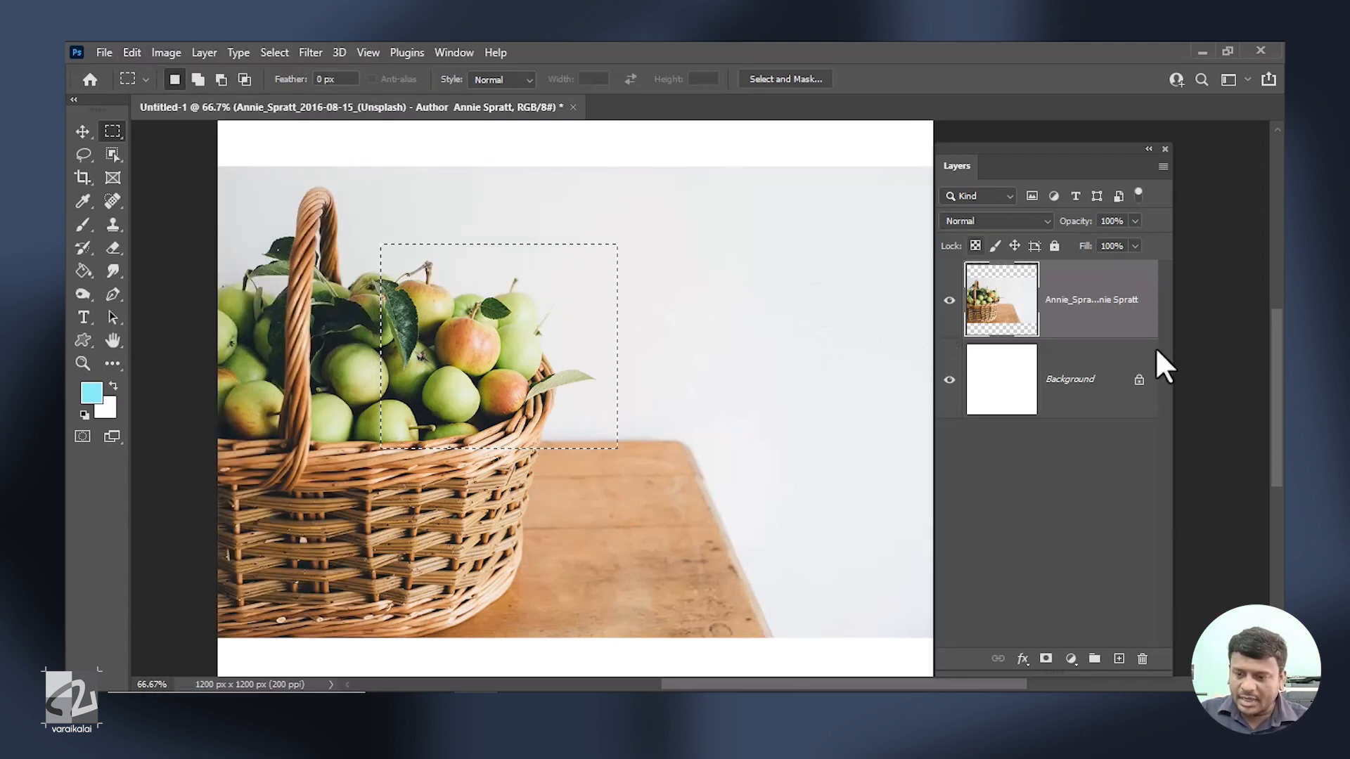
key(ctrl+v)
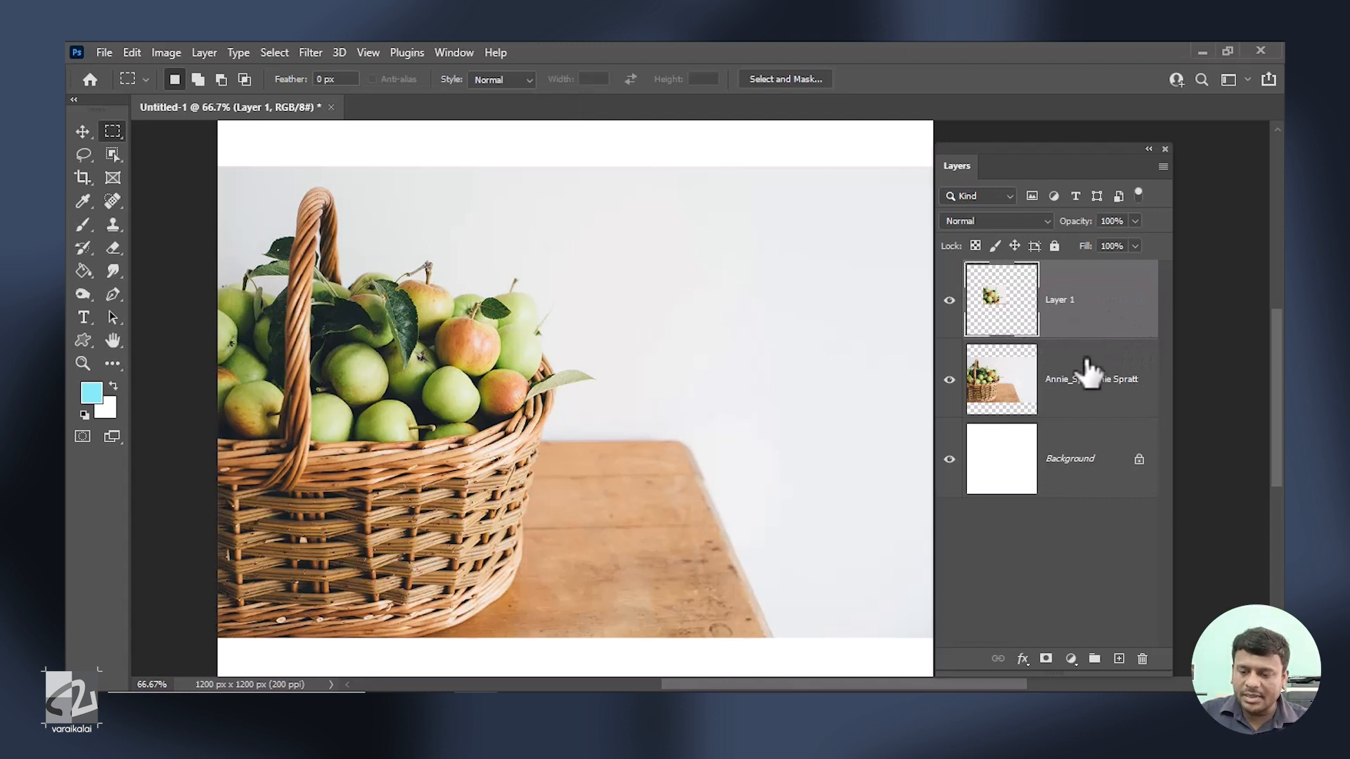
click(949, 380)
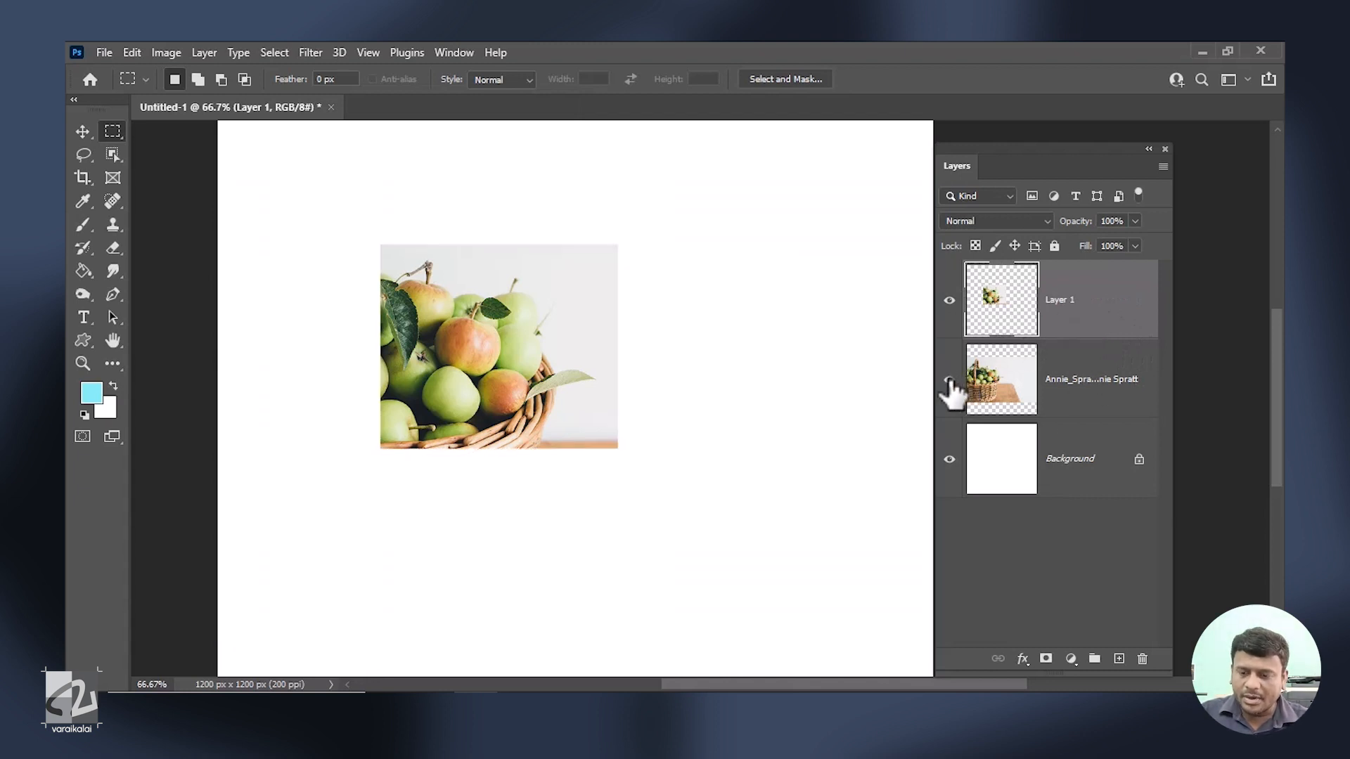
click(950, 381)
key(ctrl+z)
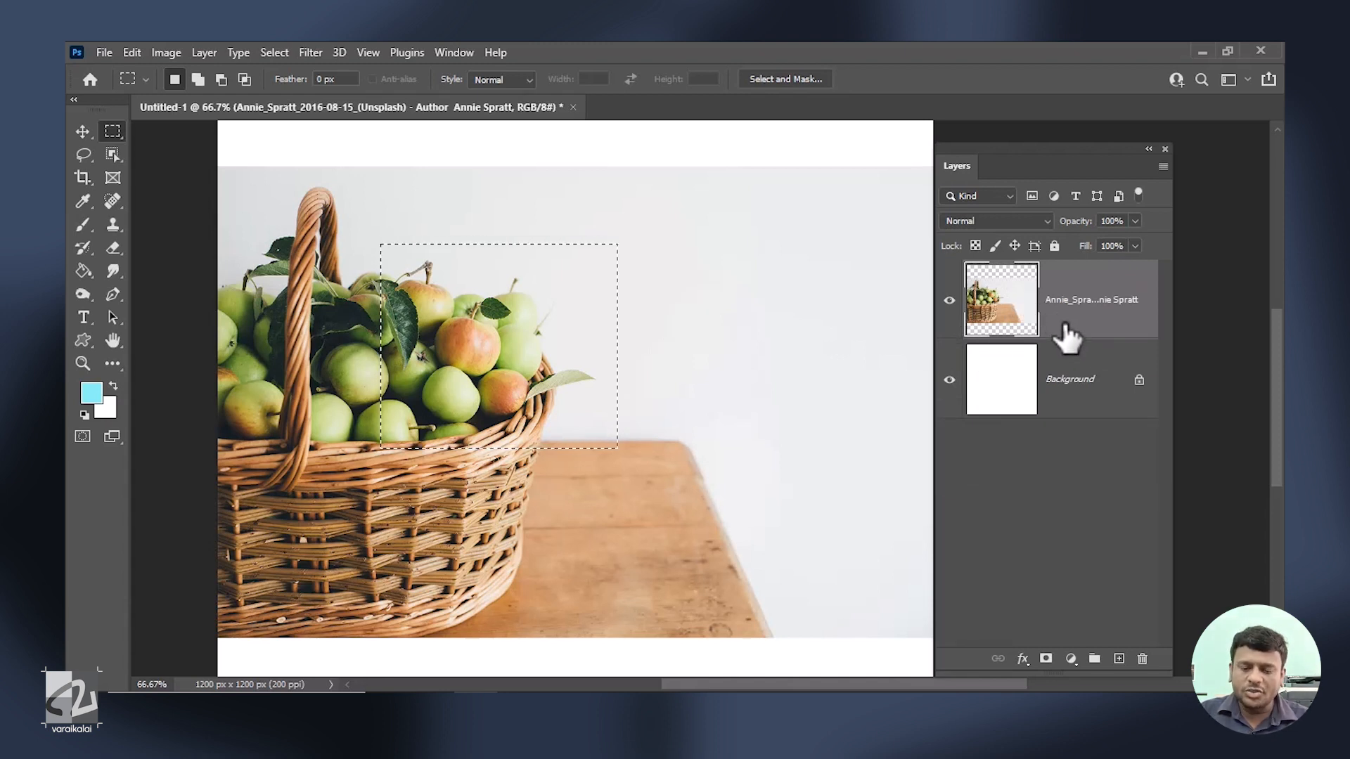
Duplicate the selected area directly onto a new layer and check it by toggling layer visibility.
key(ctrl+j)
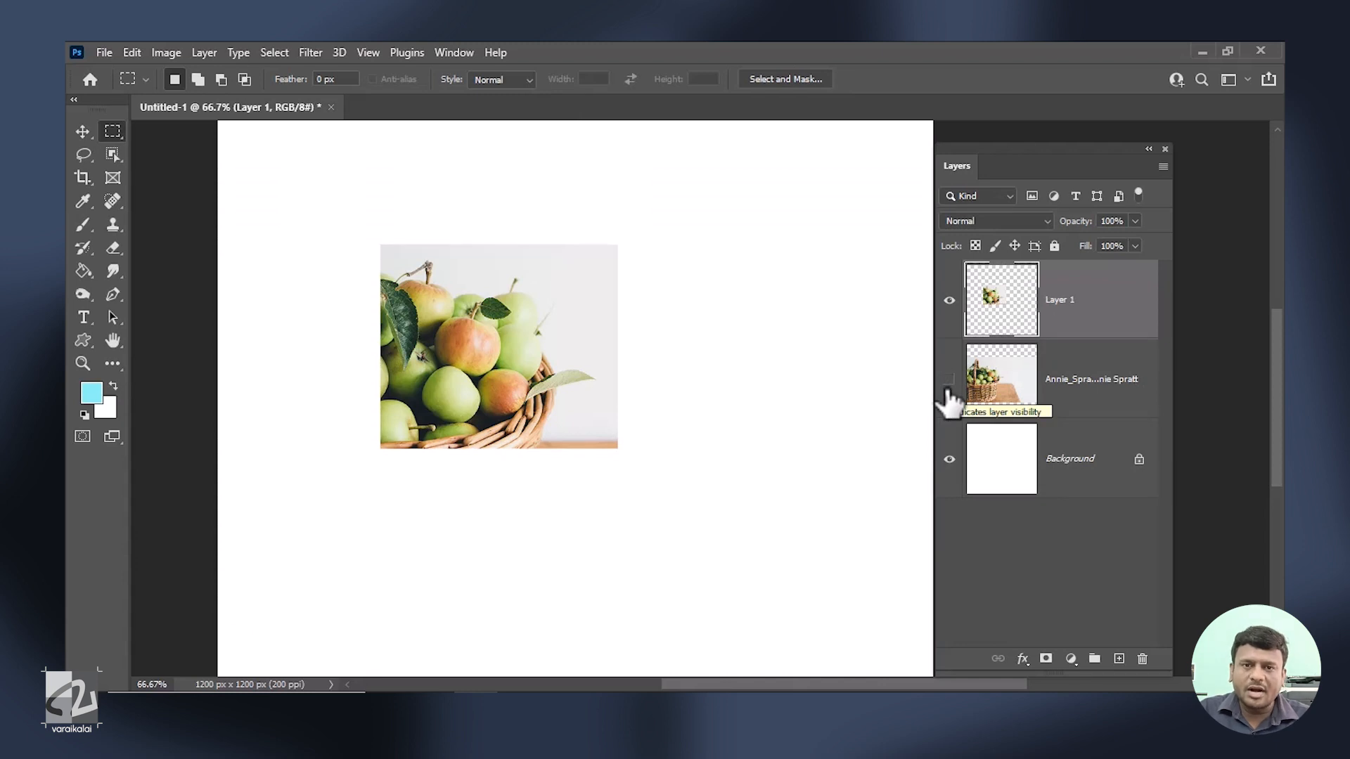
click(949, 300)
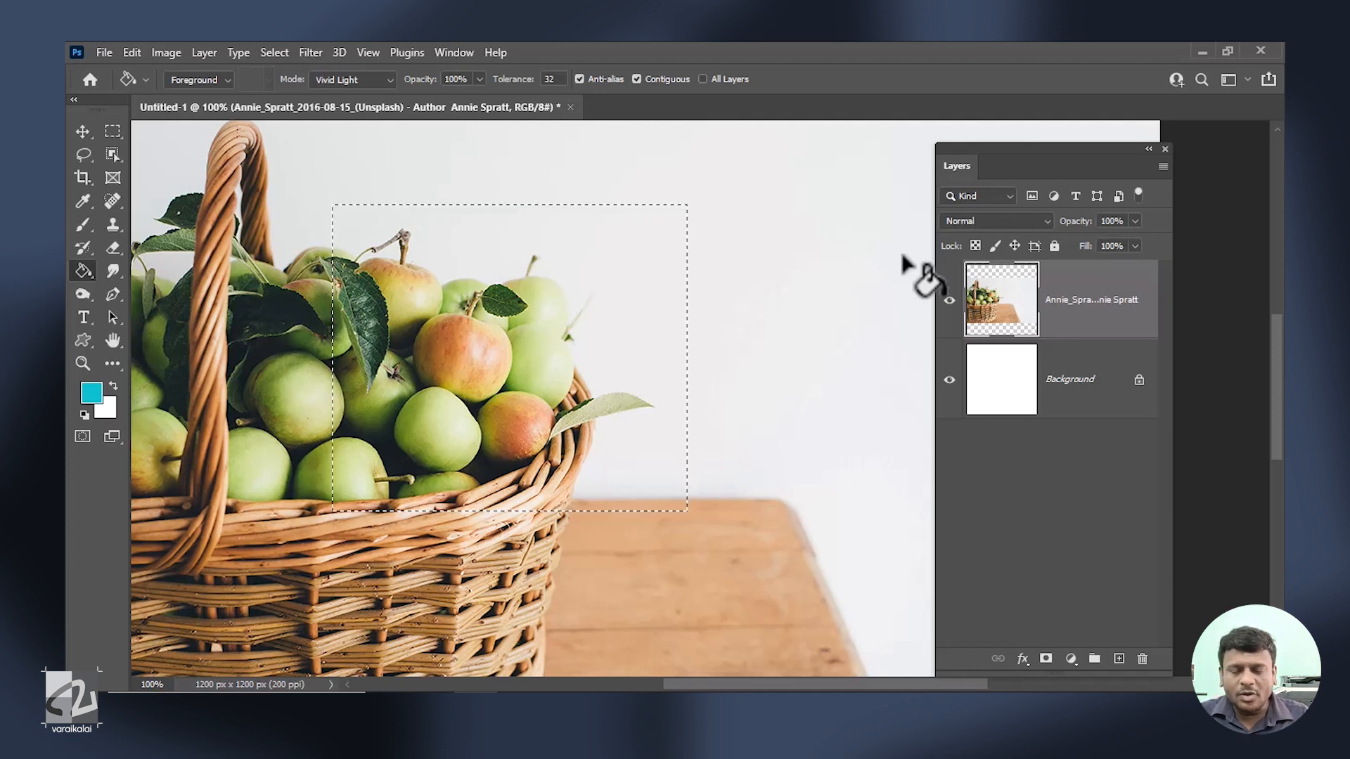
Apply a Brightness/Contrast adjustment with brightness 150 to the selected area of the photo, and undo it.
click(165, 52)
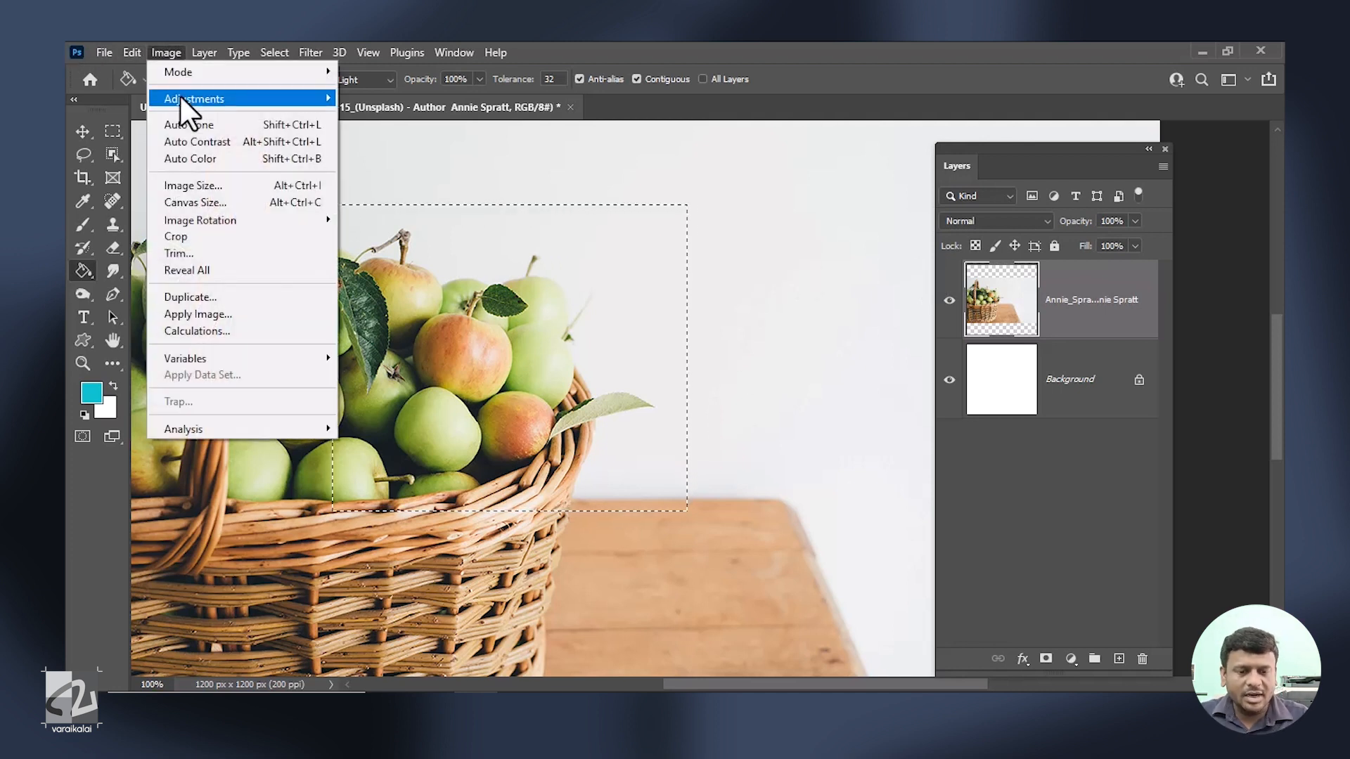
mouse_move(181, 100)
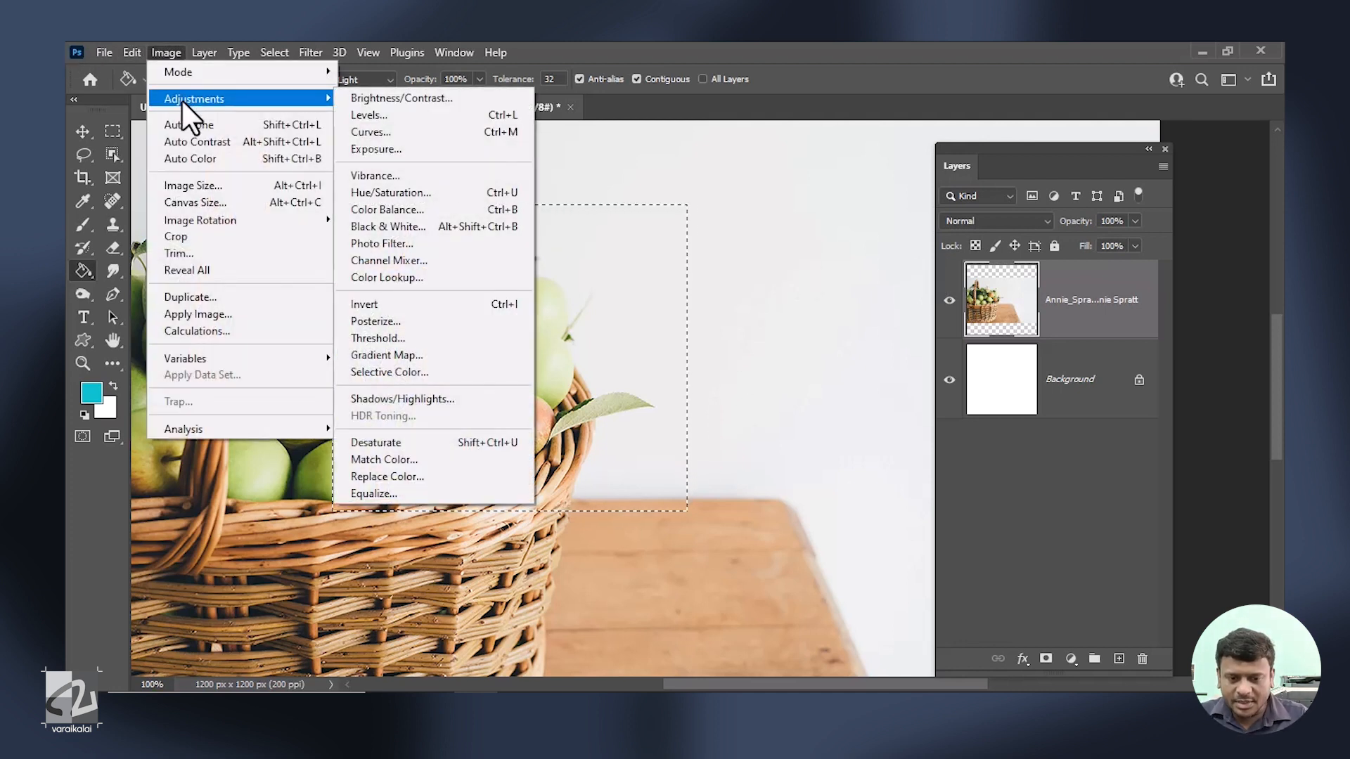
click(465, 99)
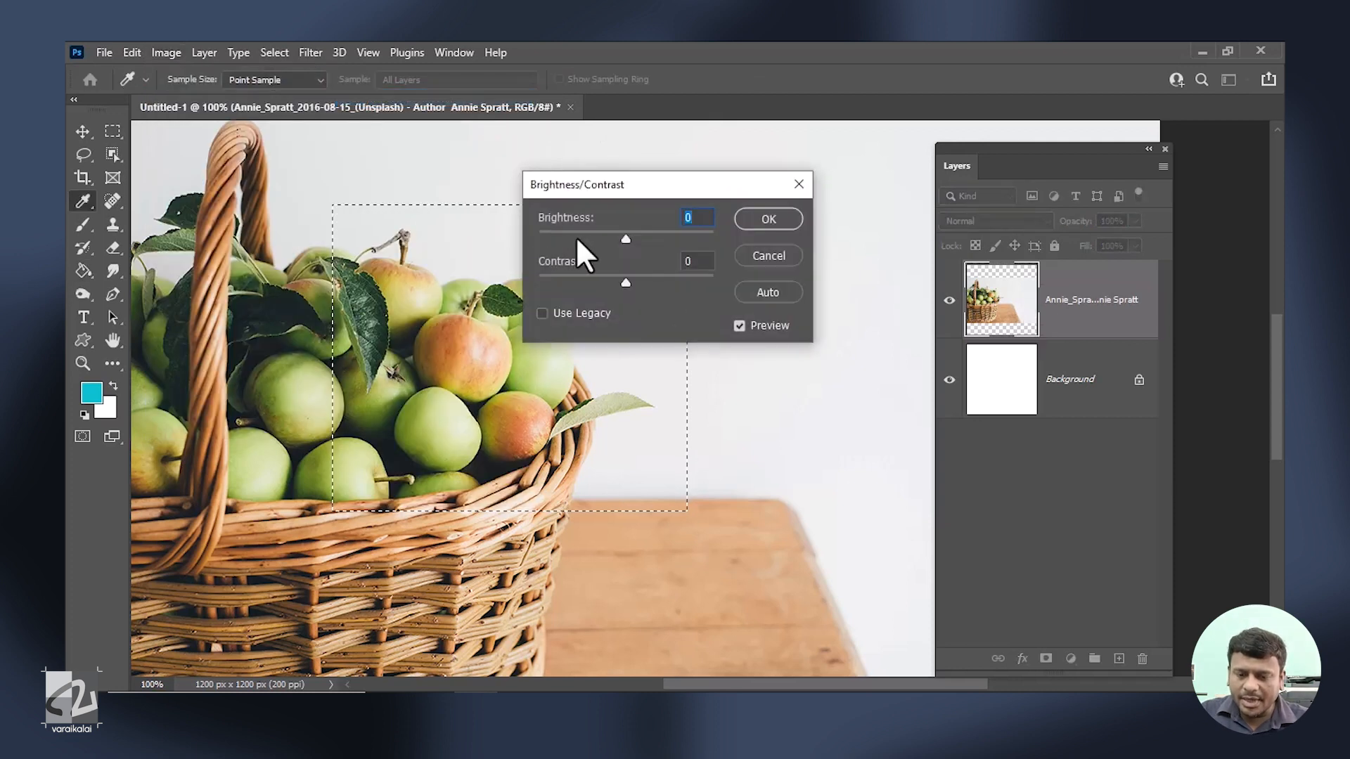
drag(625, 239, 737, 226)
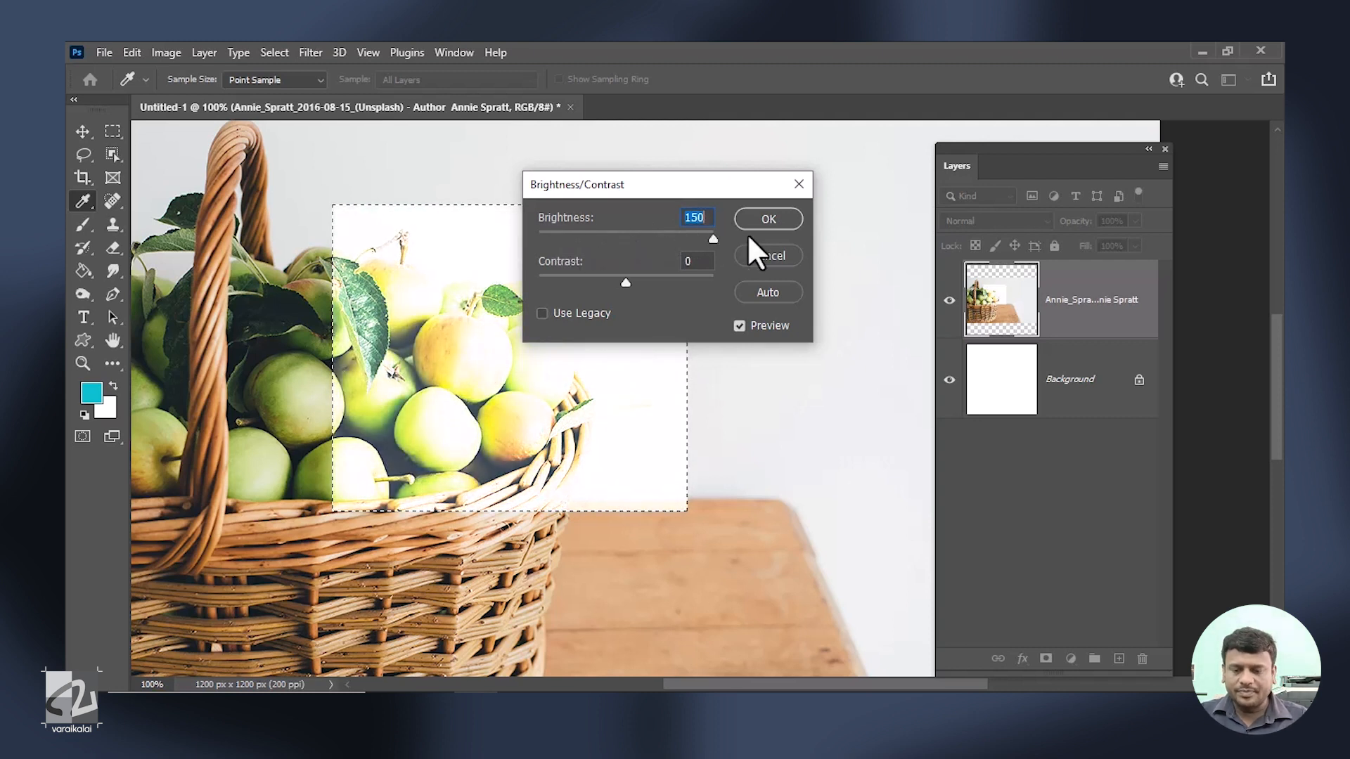
click(784, 223)
key(ctrl+z)
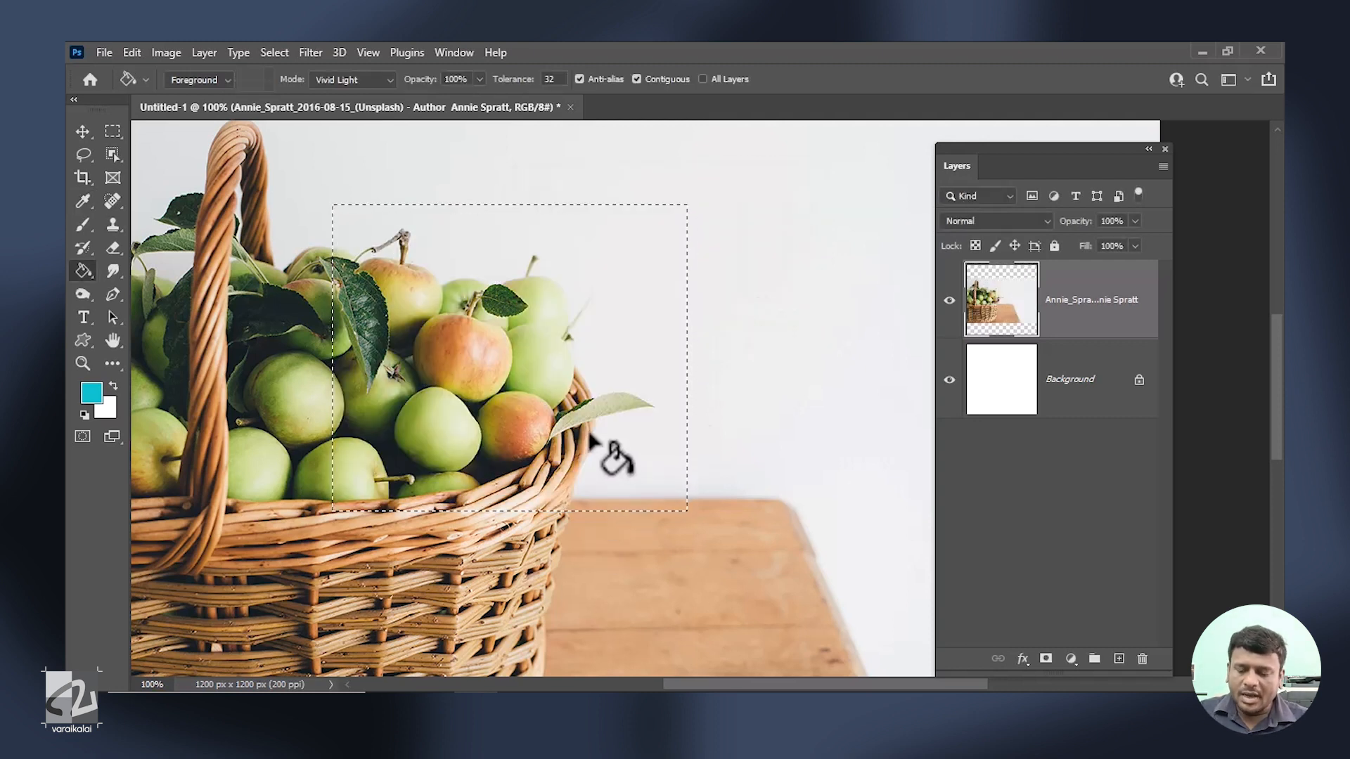
Add a Solid Color fill layer in 0bc0d0 limited to the rectangular selection, and undo it.
key(ctrl+minus)
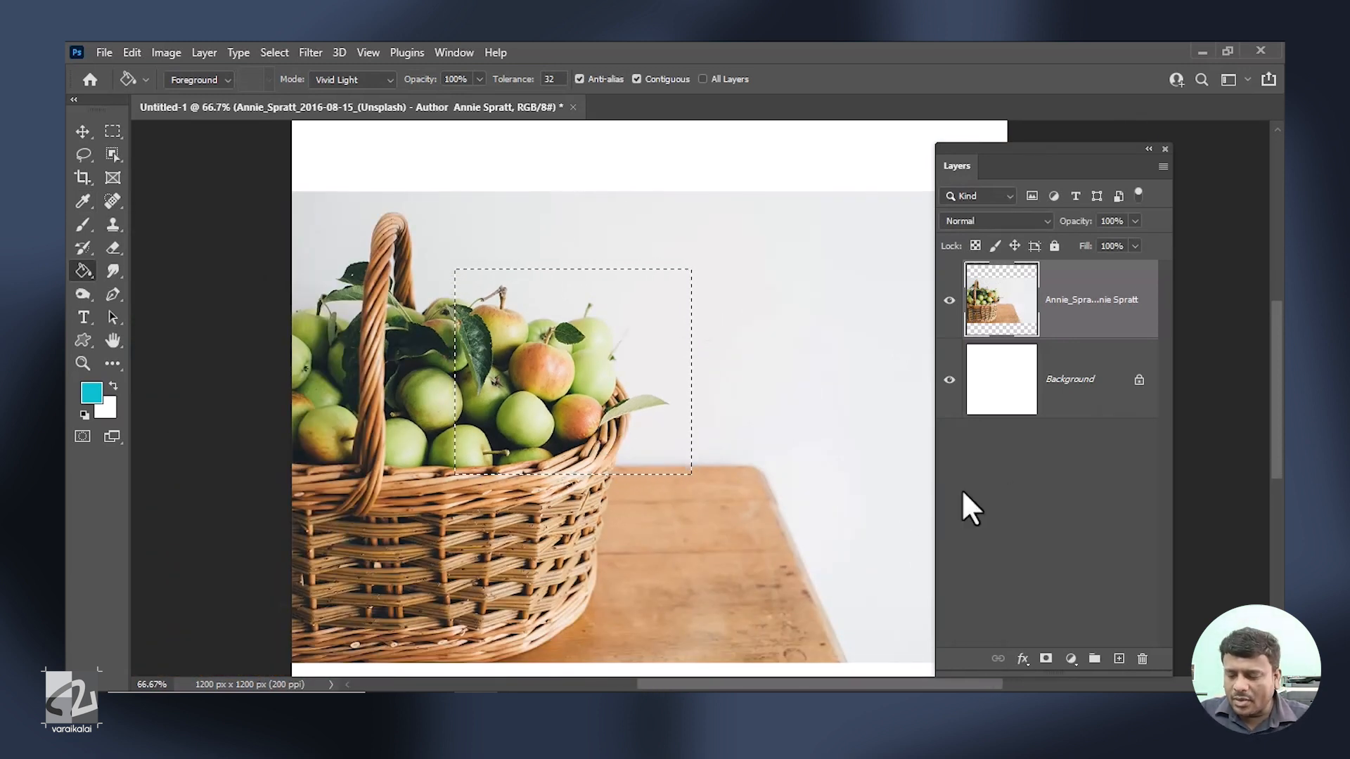
click(1071, 660)
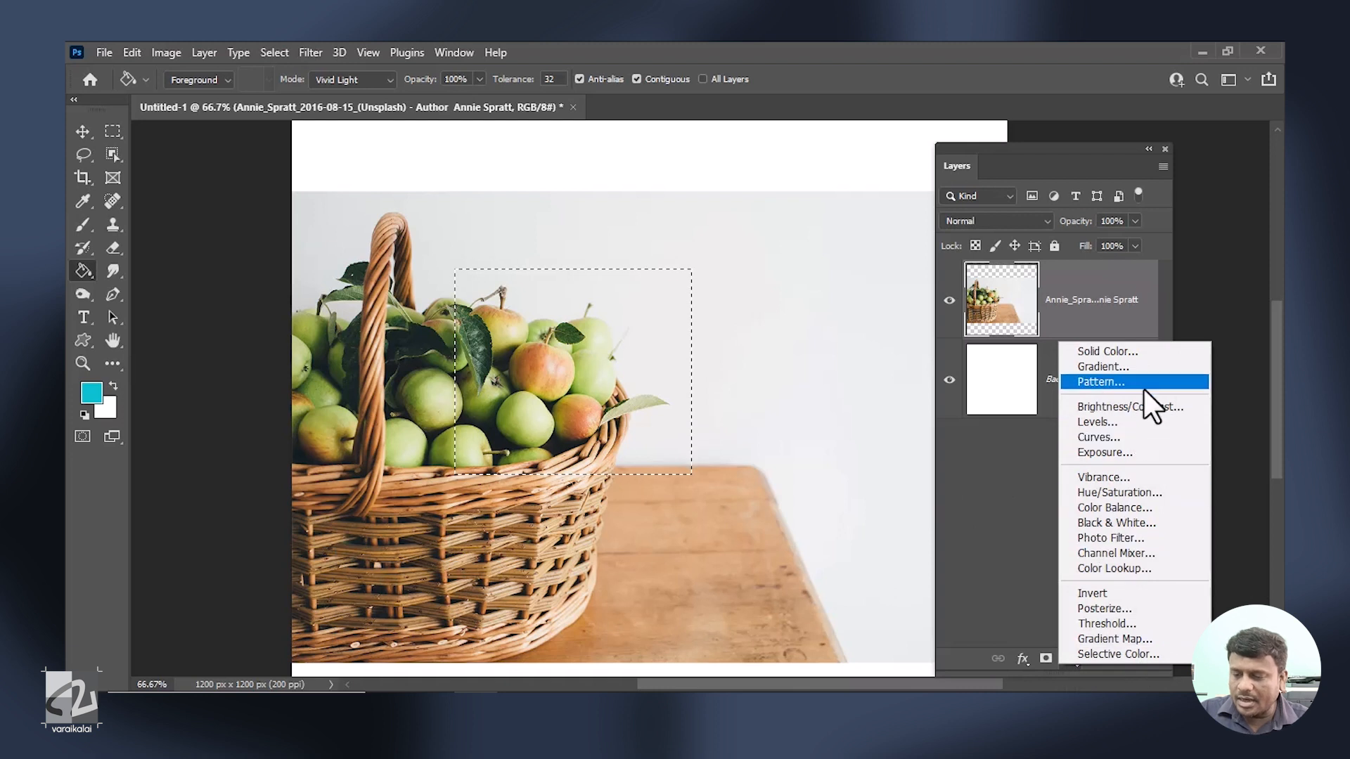
click(1108, 351)
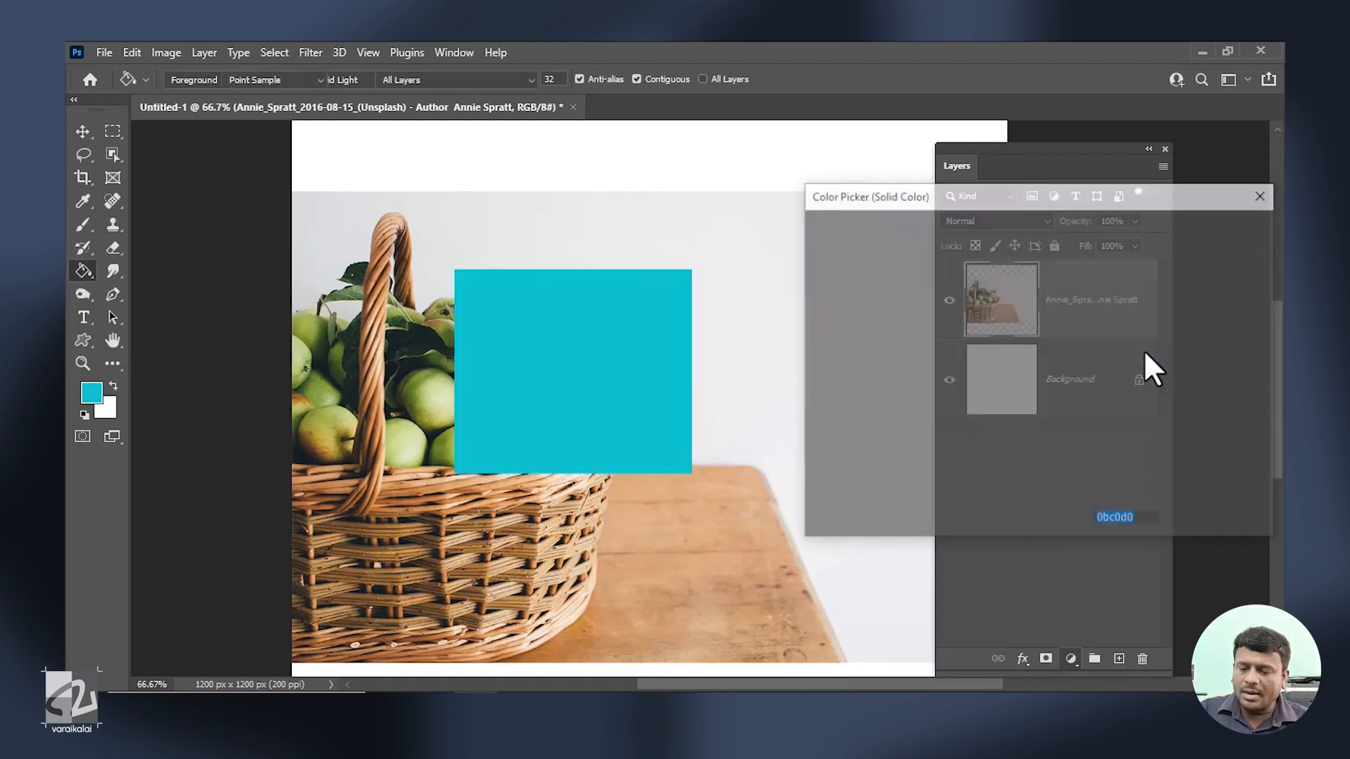
click(1217, 229)
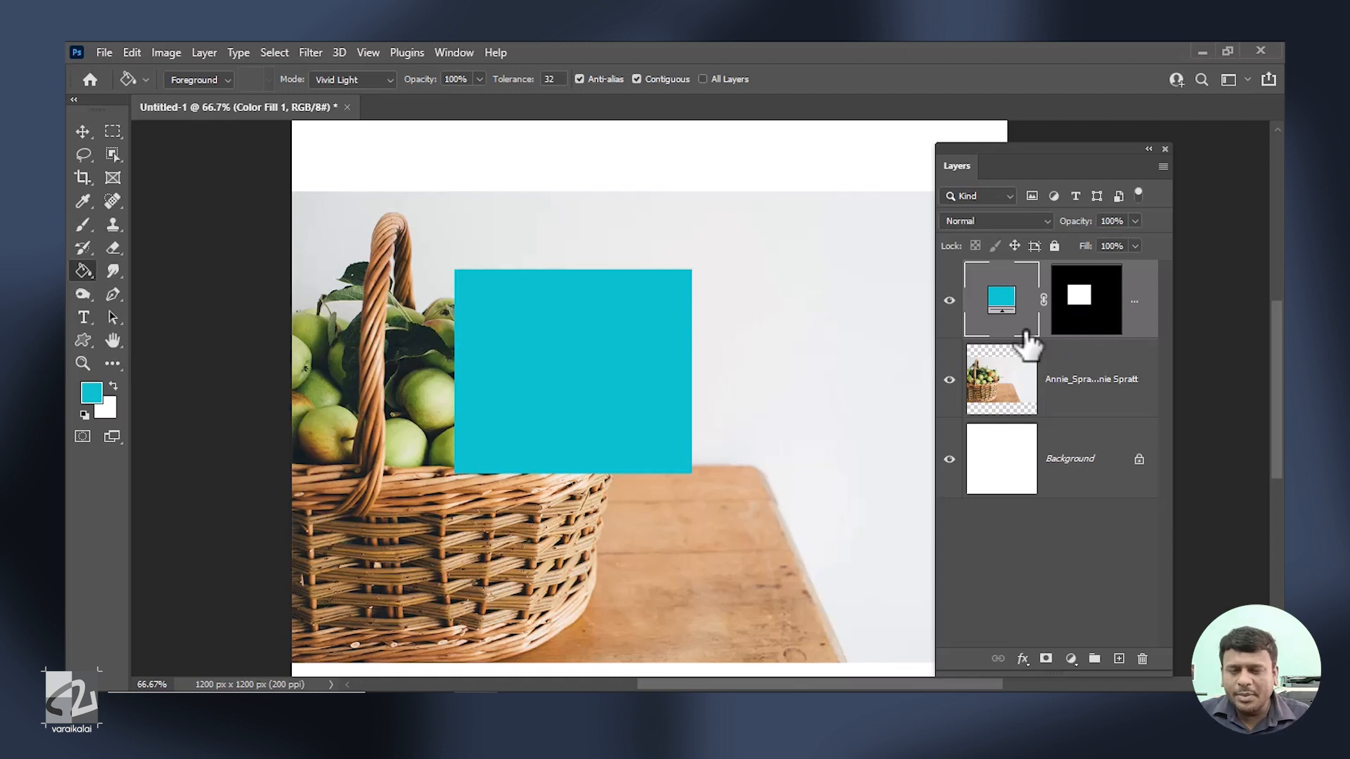
key(ctrl+z)
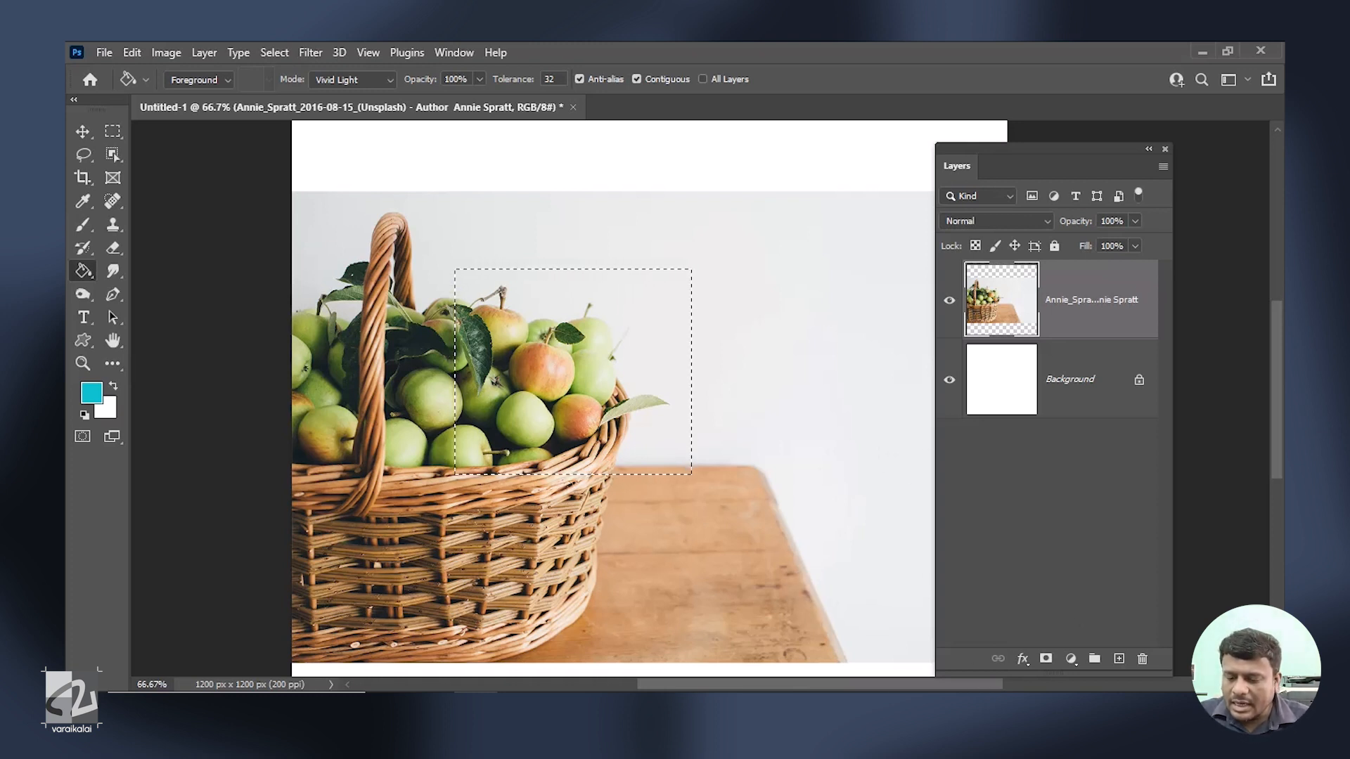
Add a layer mask to the photo layer from the rectangular selection, disable the mask, and remove it.
click(1046, 659)
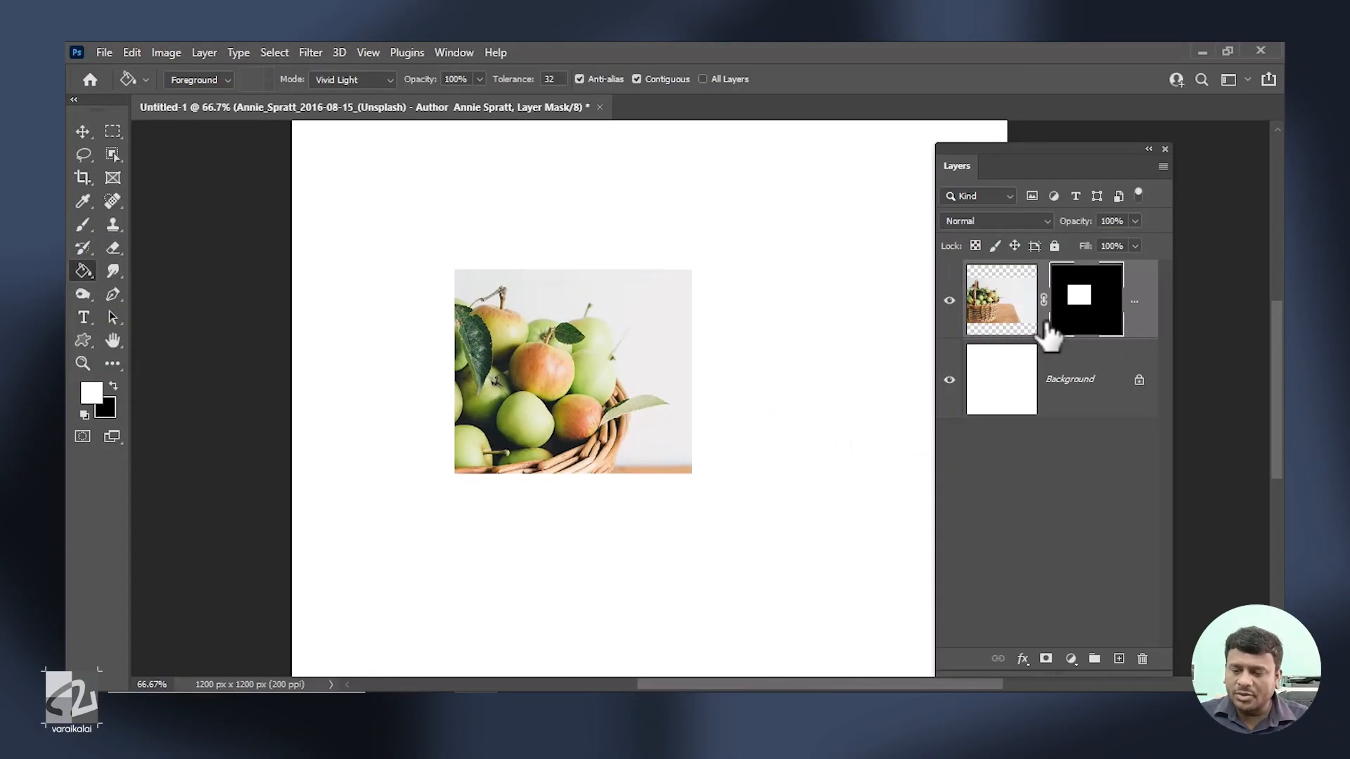
right_click(1091, 296)
click(1129, 307)
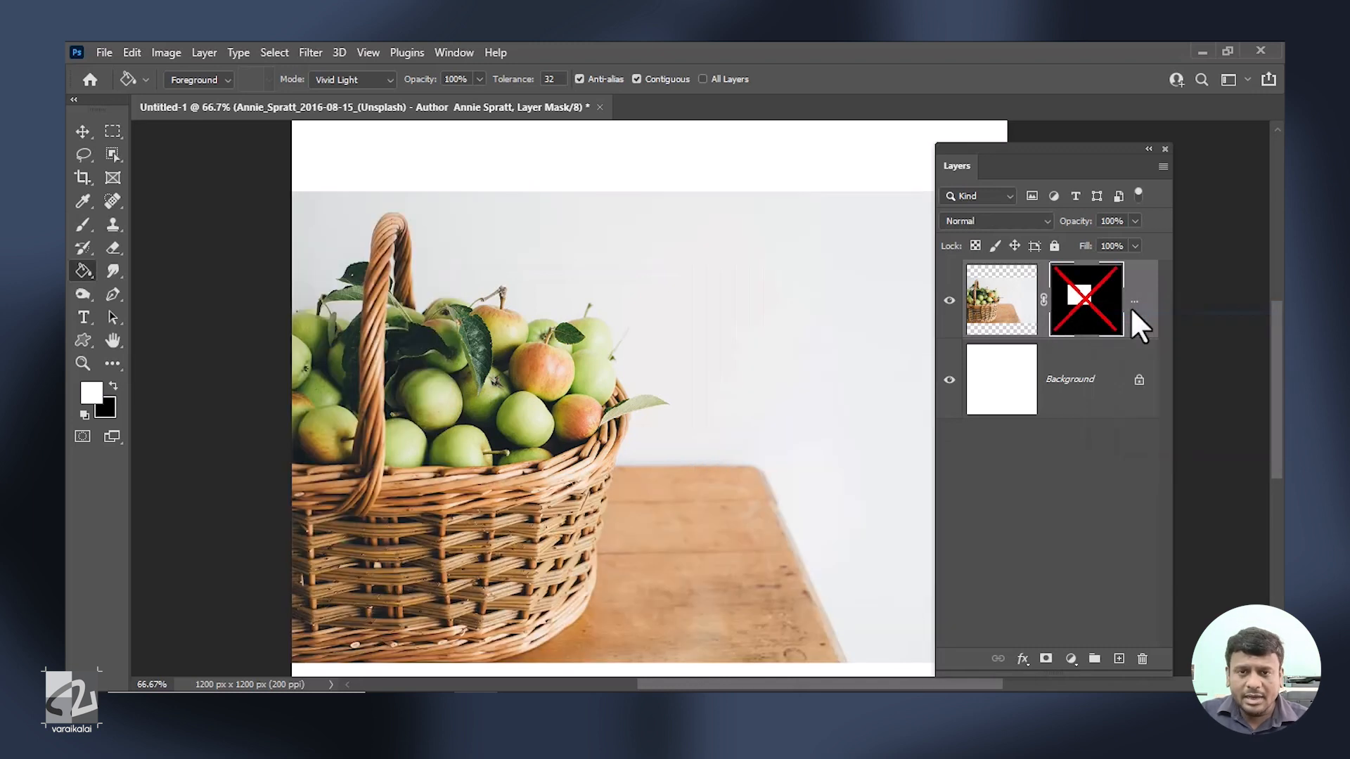
drag(1119, 320, 1108, 325)
right_click(1086, 298)
click(1110, 330)
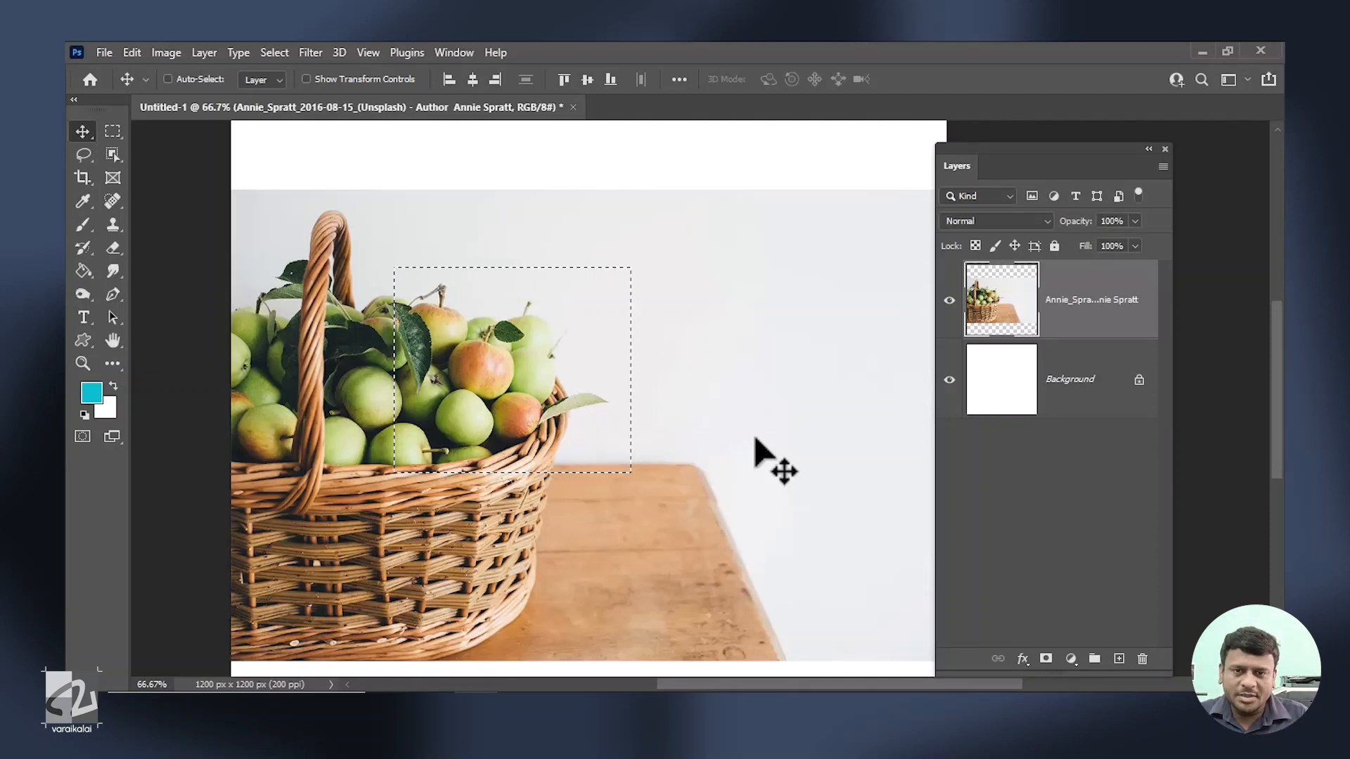
Apply Select Inverse to the rectangular marquee selection and inspect its outline around the whole canvas.
click(114, 128)
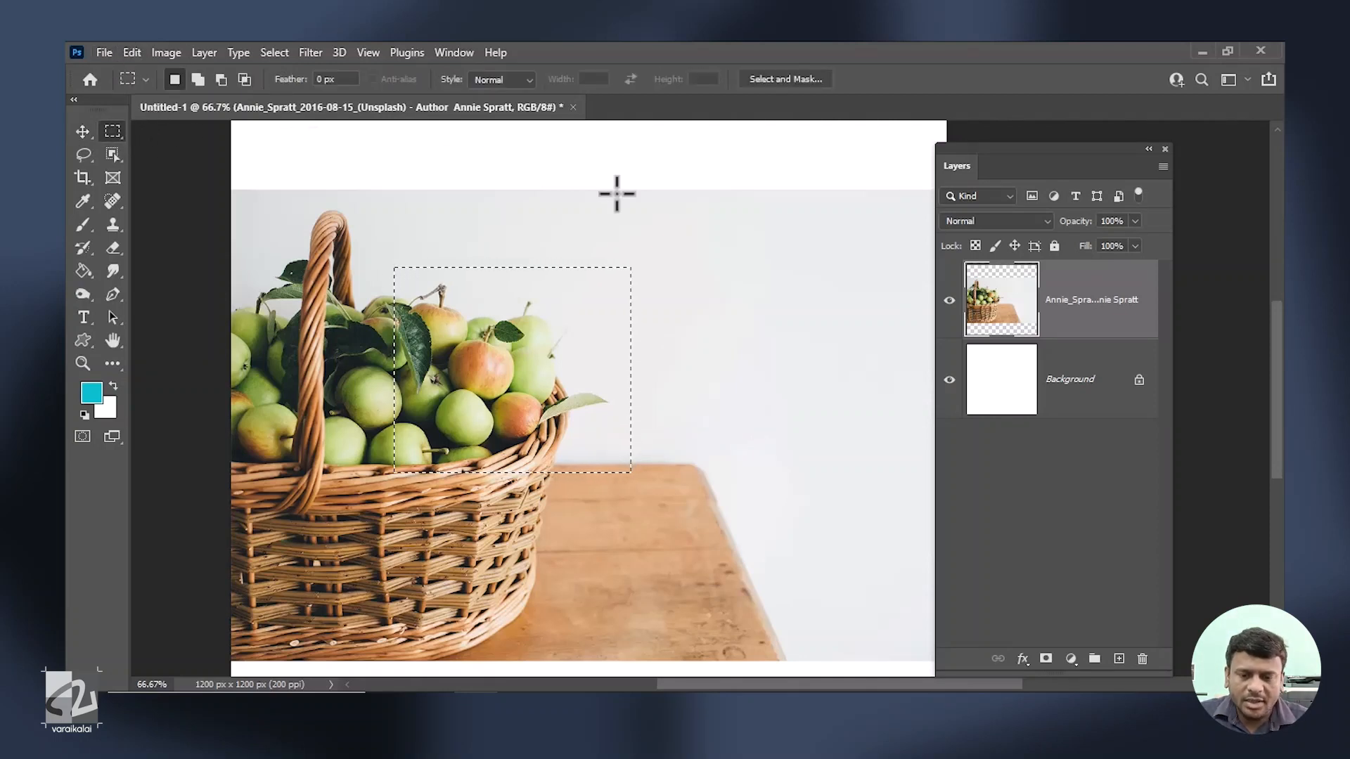
right_click(601, 322)
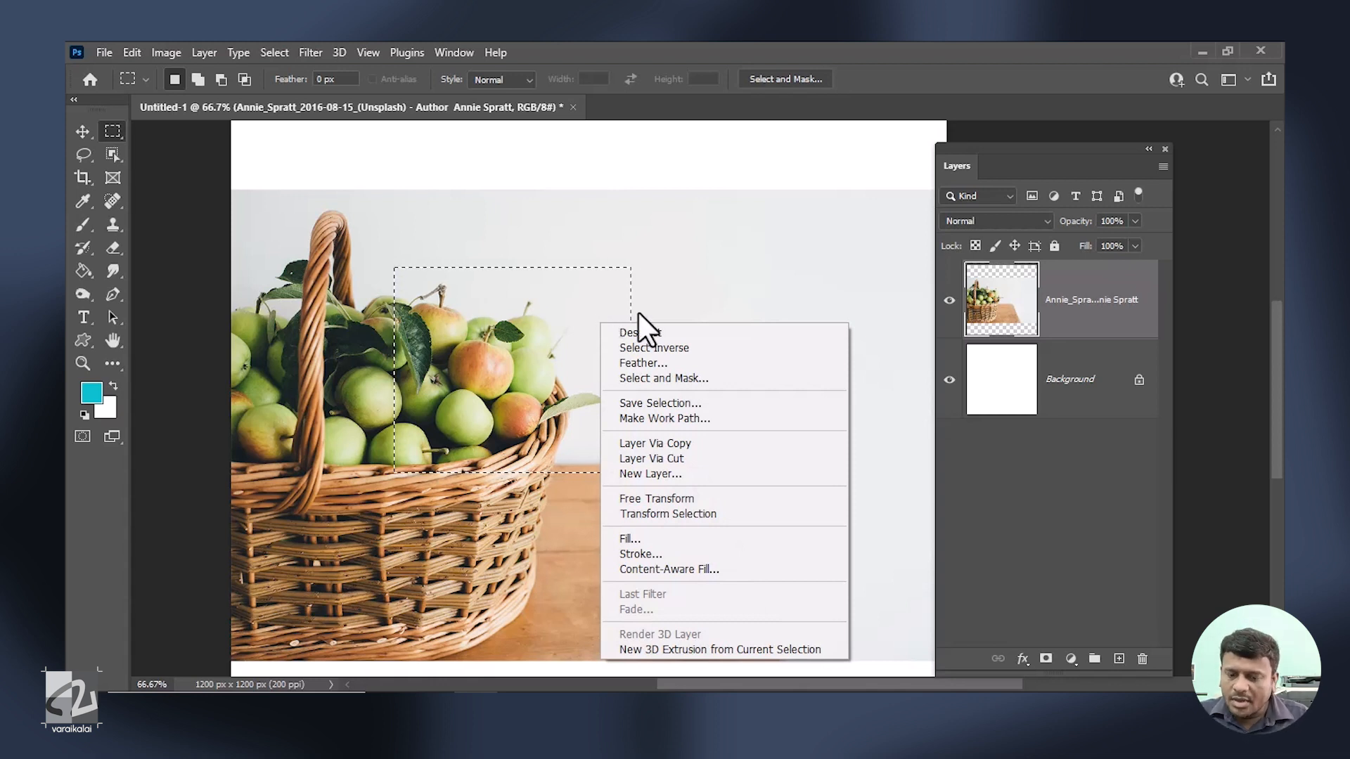
click(808, 349)
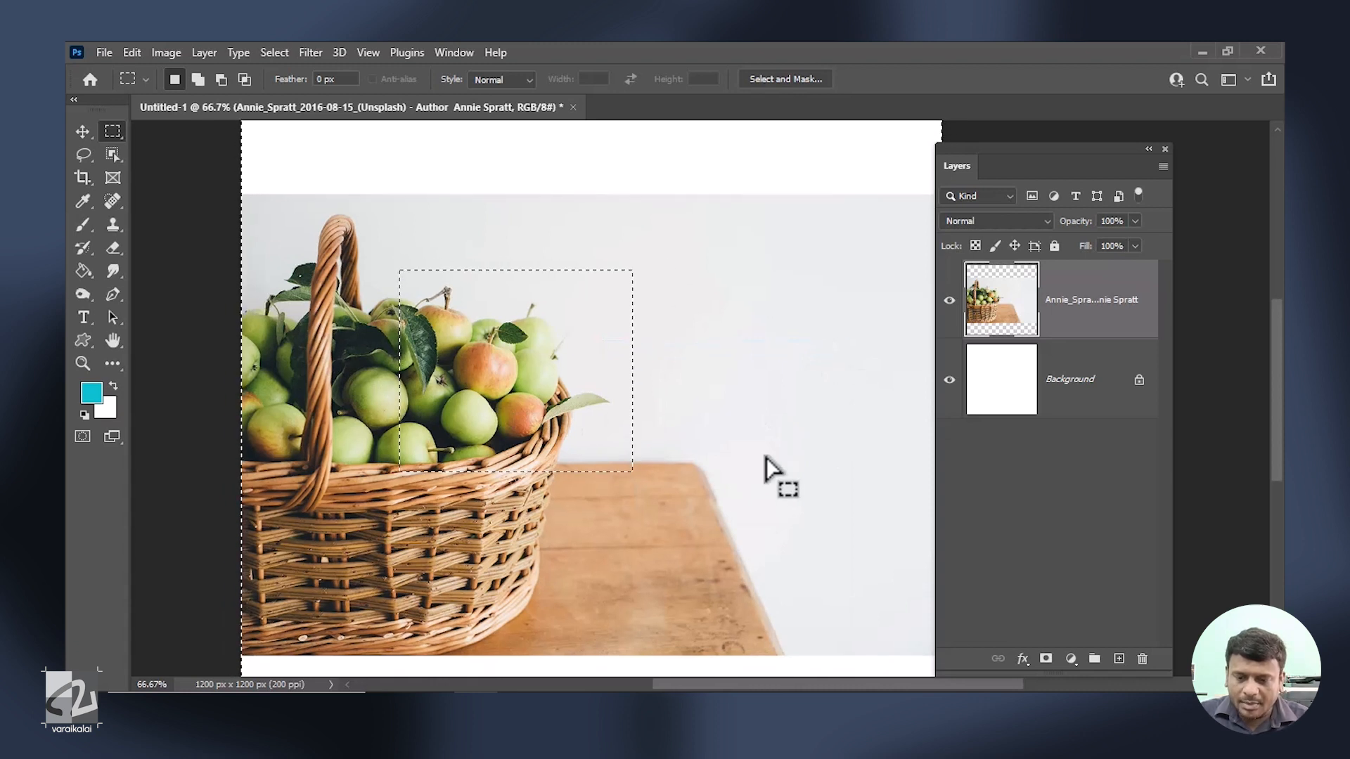
key(ctrl+minus)
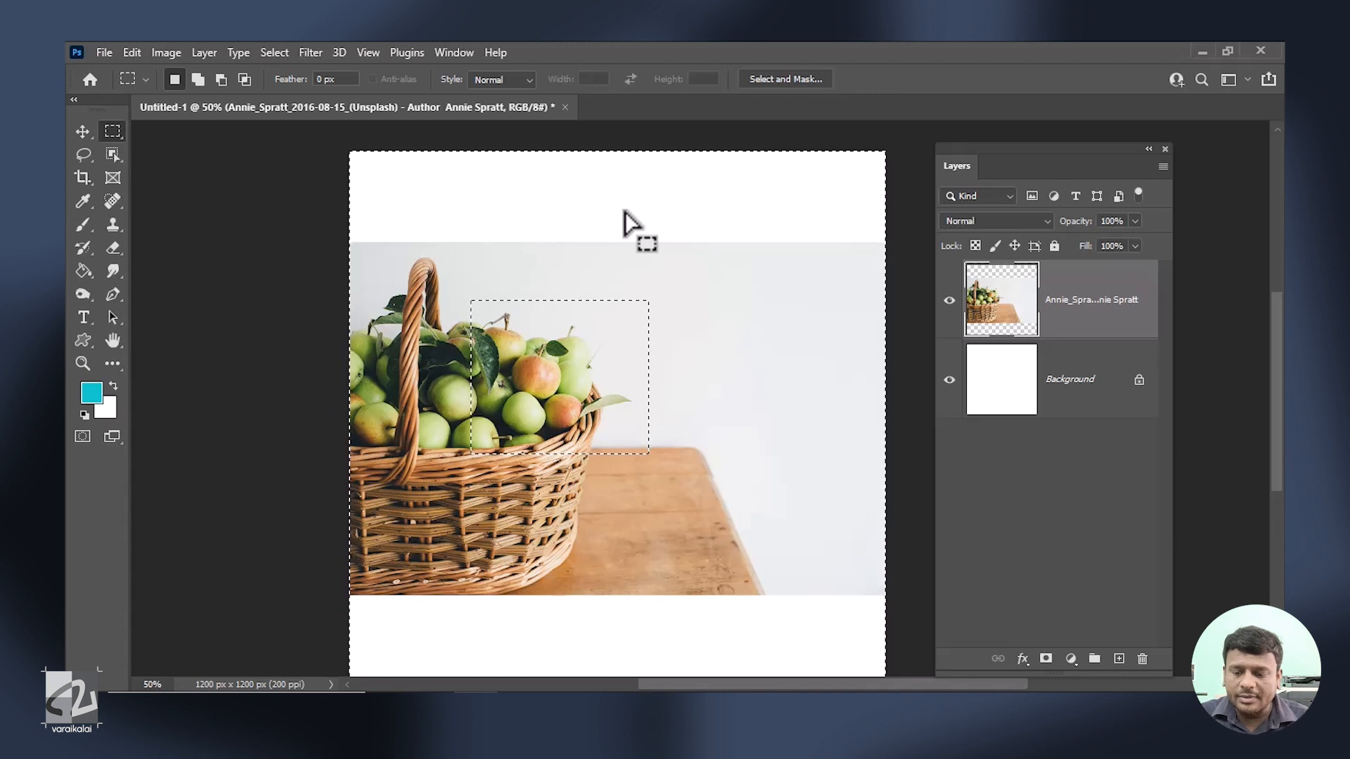
key(ctrl+plus)
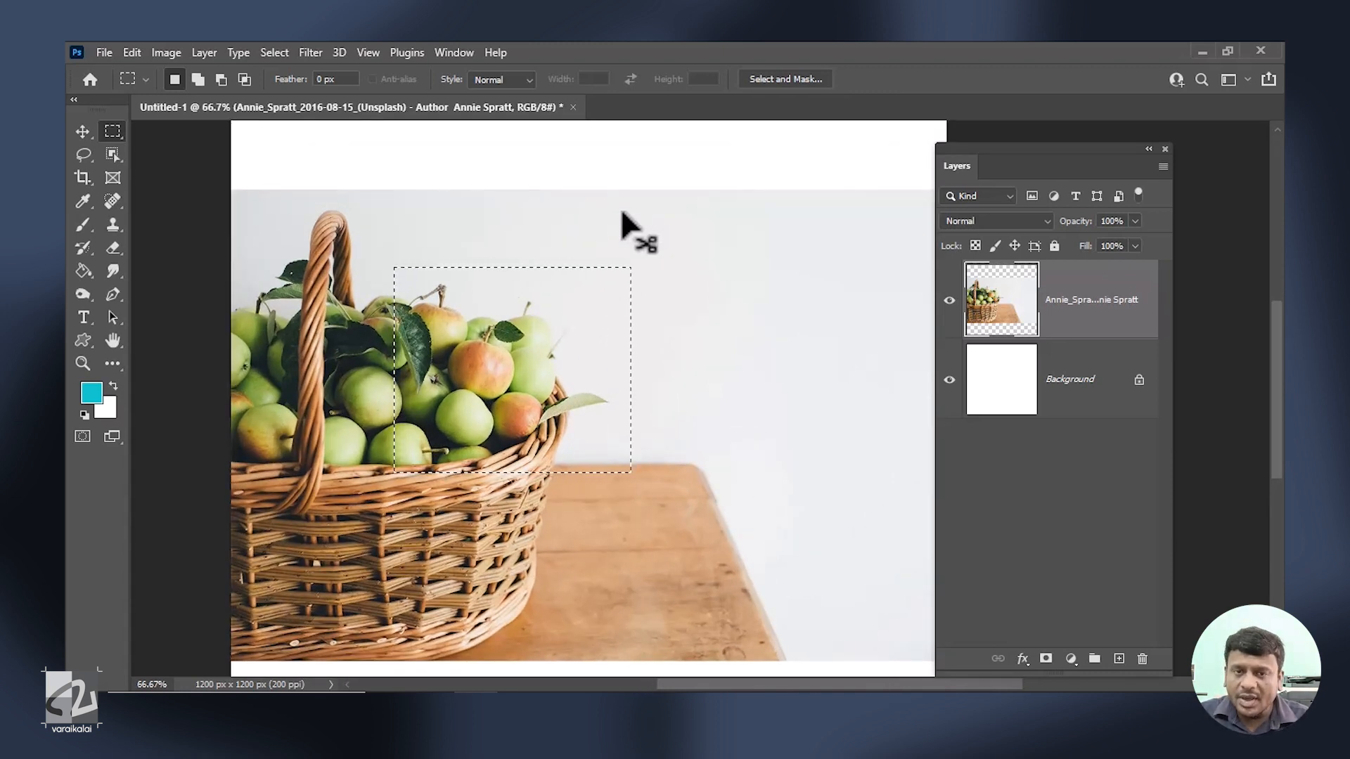
Invert the rectangular selection again, duplicate the area outside the rectangle onto a new layer, and hide the original photo layer.
key(ctrl+shift+i)
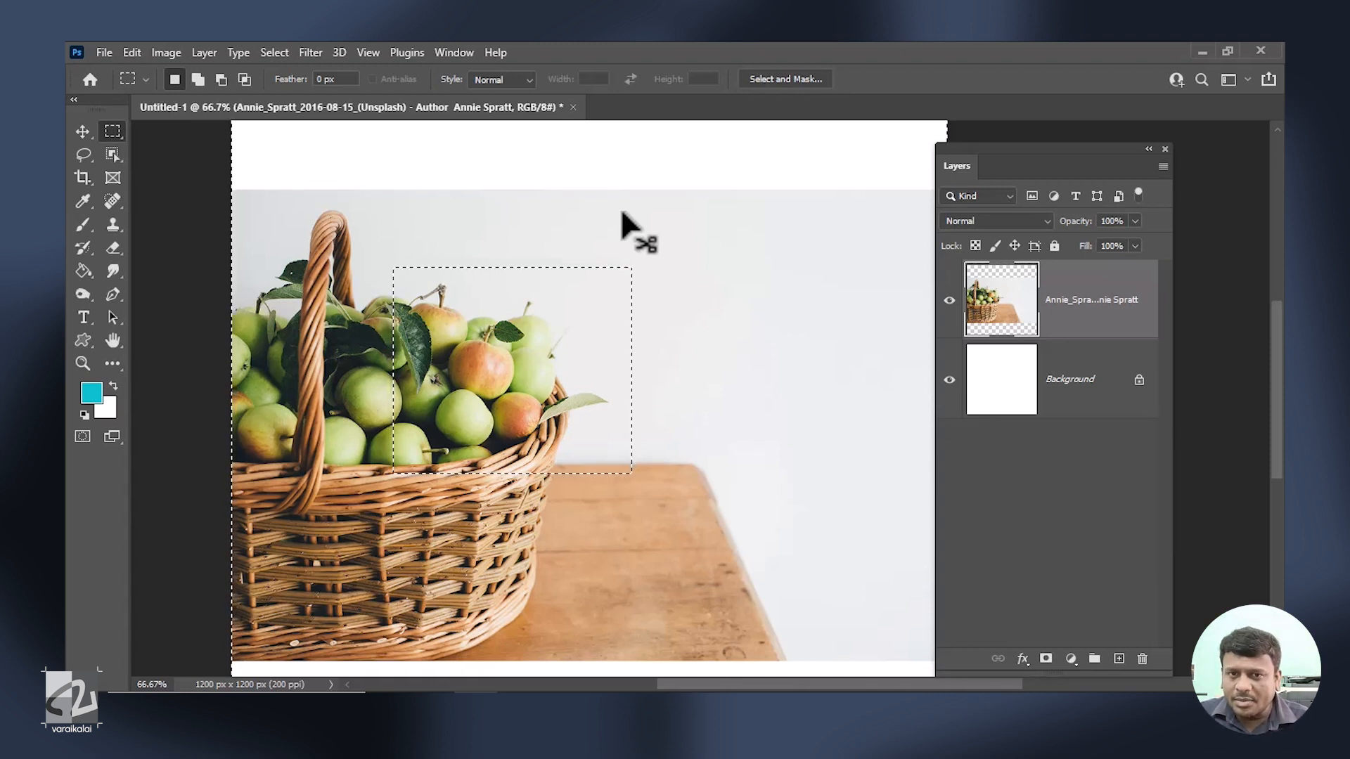
key(ctrl+j)
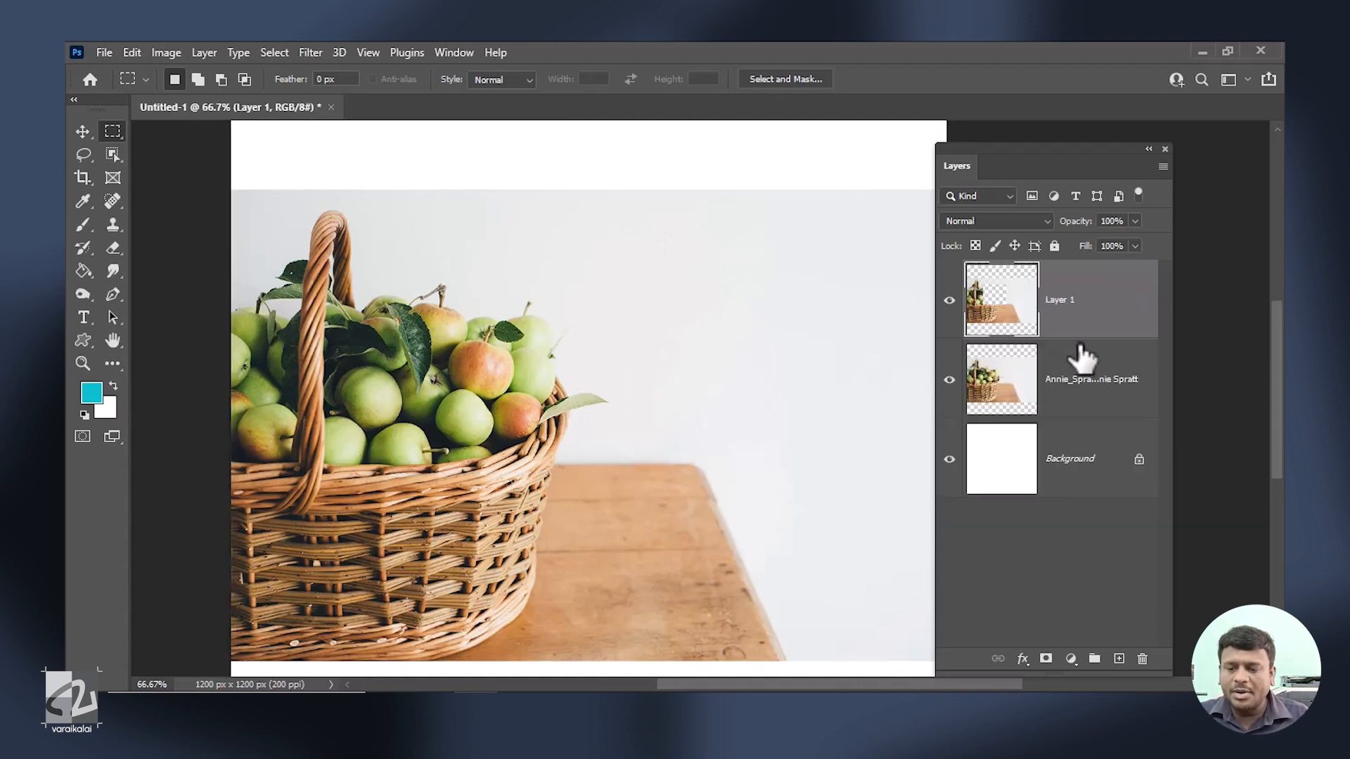
click(950, 380)
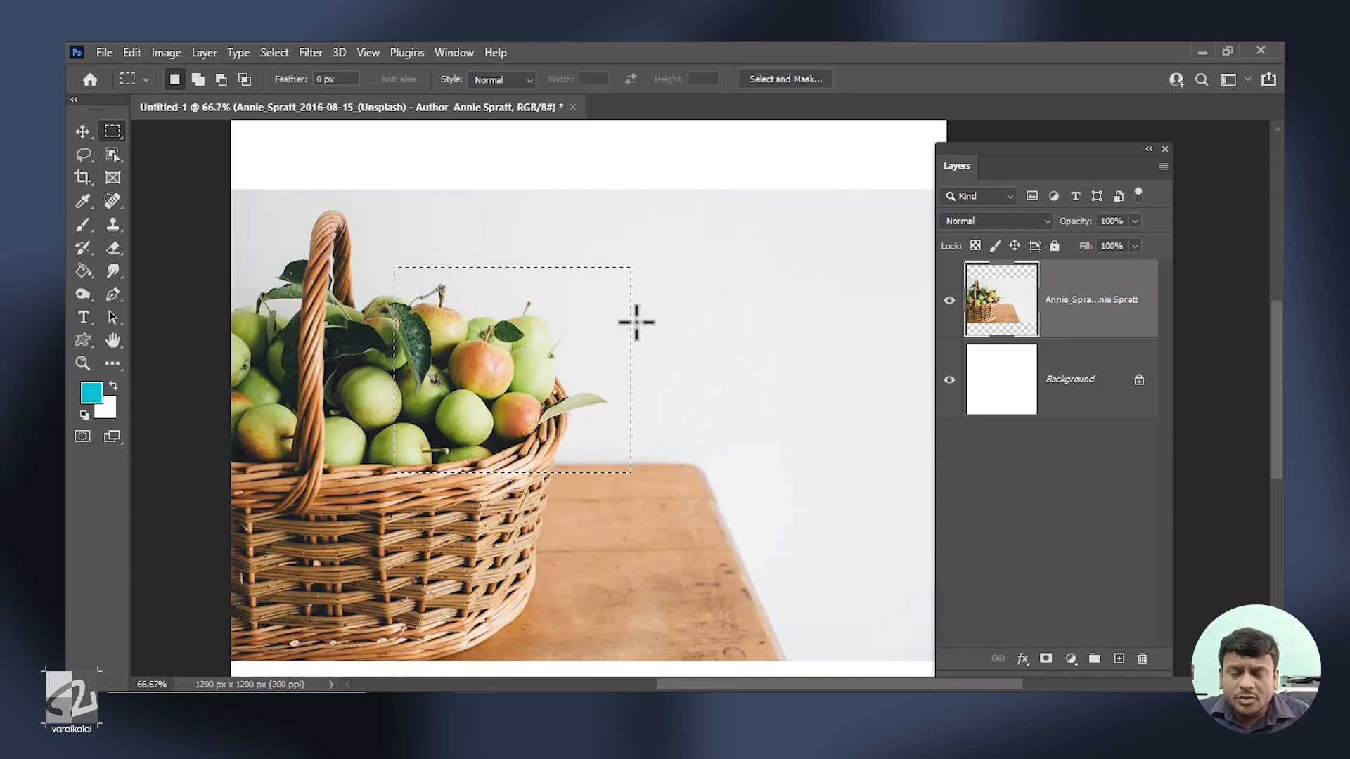
Feather the rectangular selection over the apples with the preset radius.
right_click(587, 311)
click(627, 351)
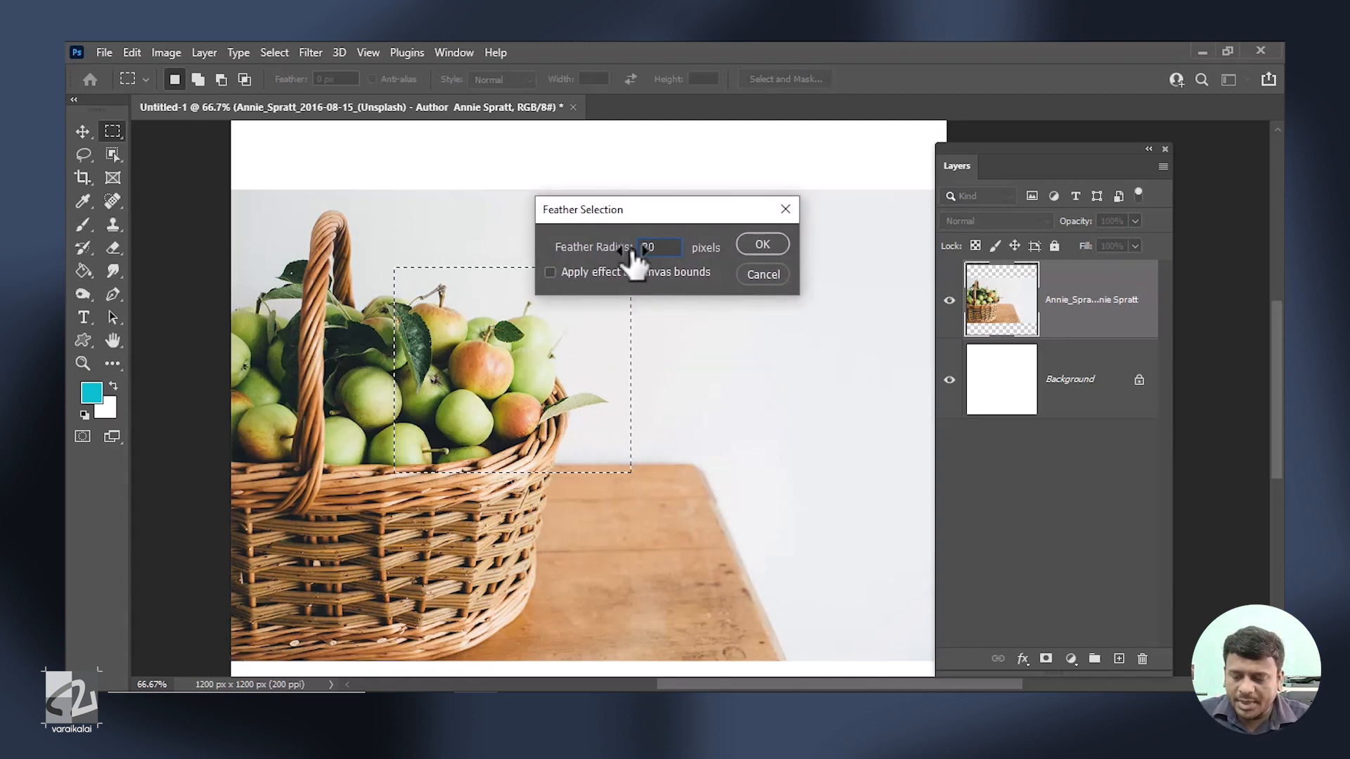
key(Return)
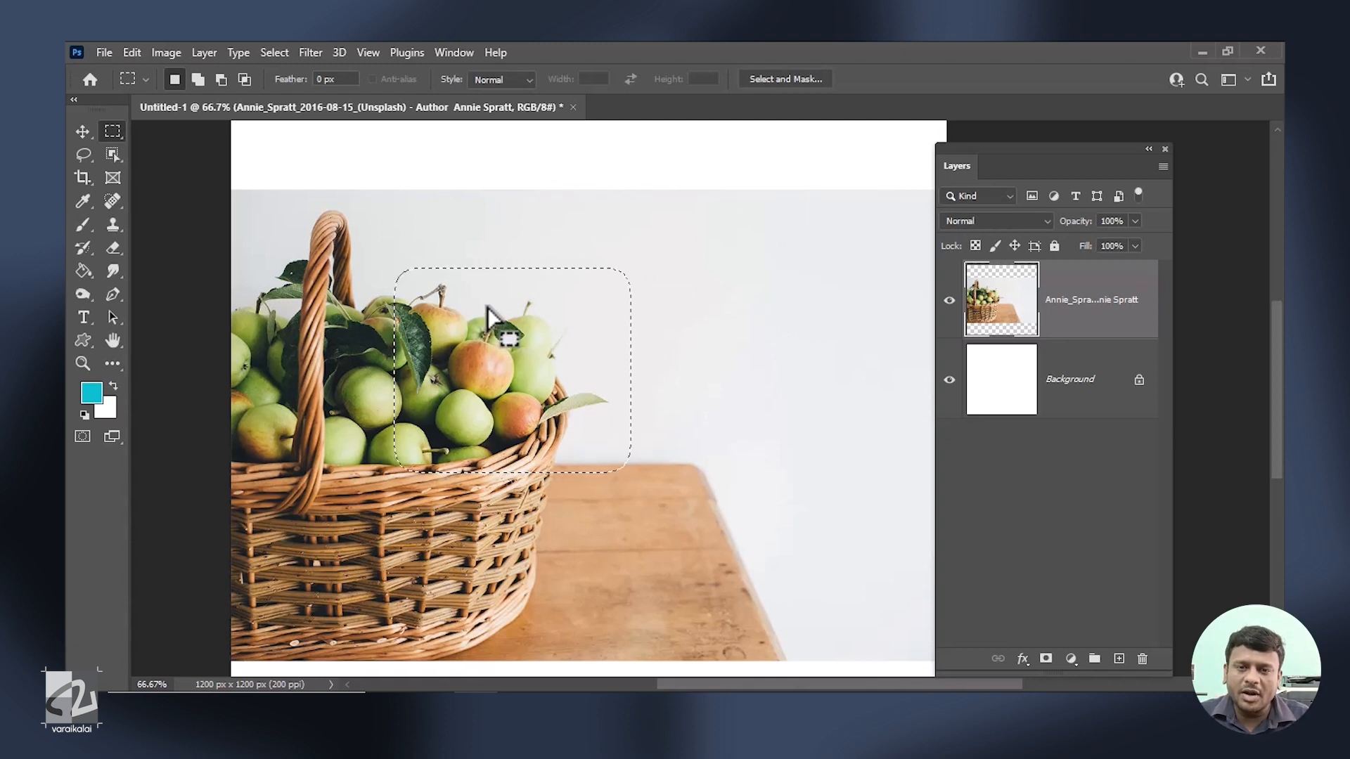
Duplicate the feathered selection onto a new layer, and hide the original photo layer to examine the copy's edges up close.
key(ctrl+j)
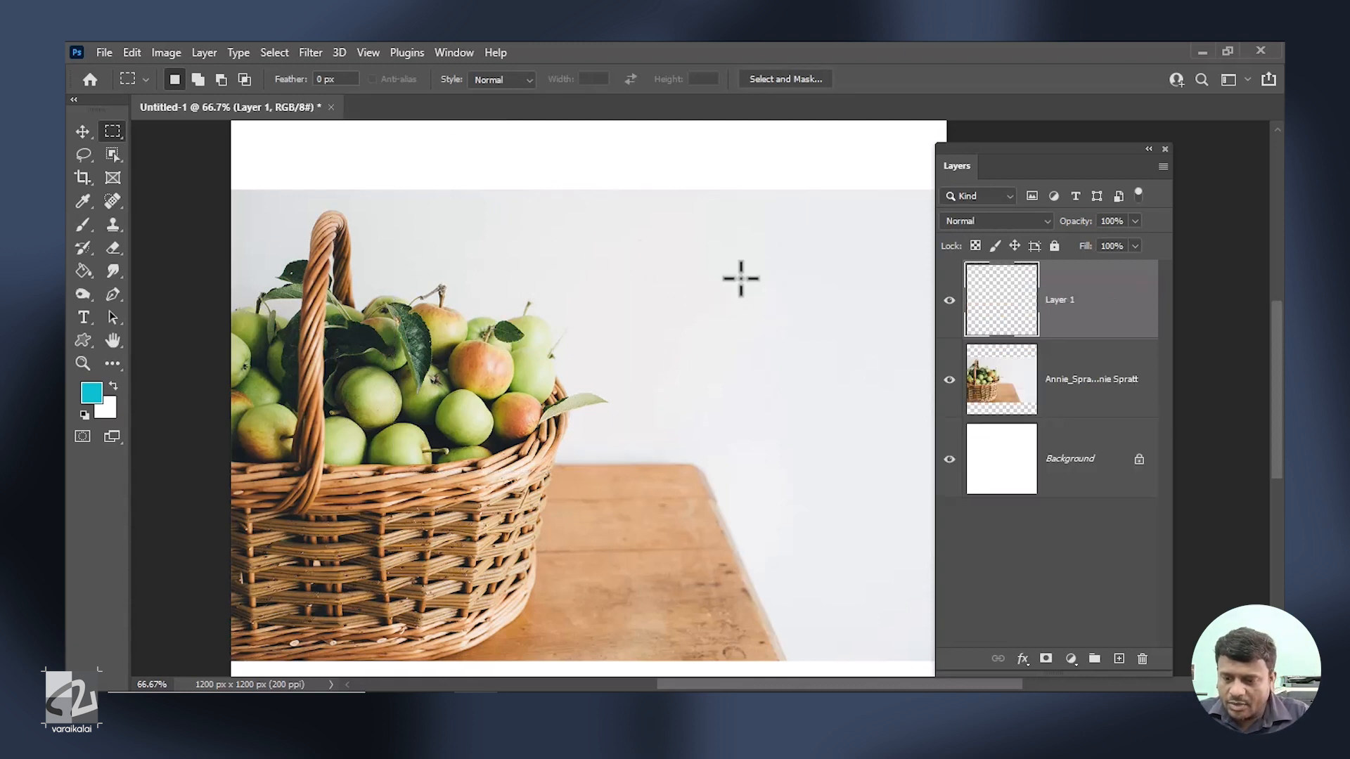
click(949, 380)
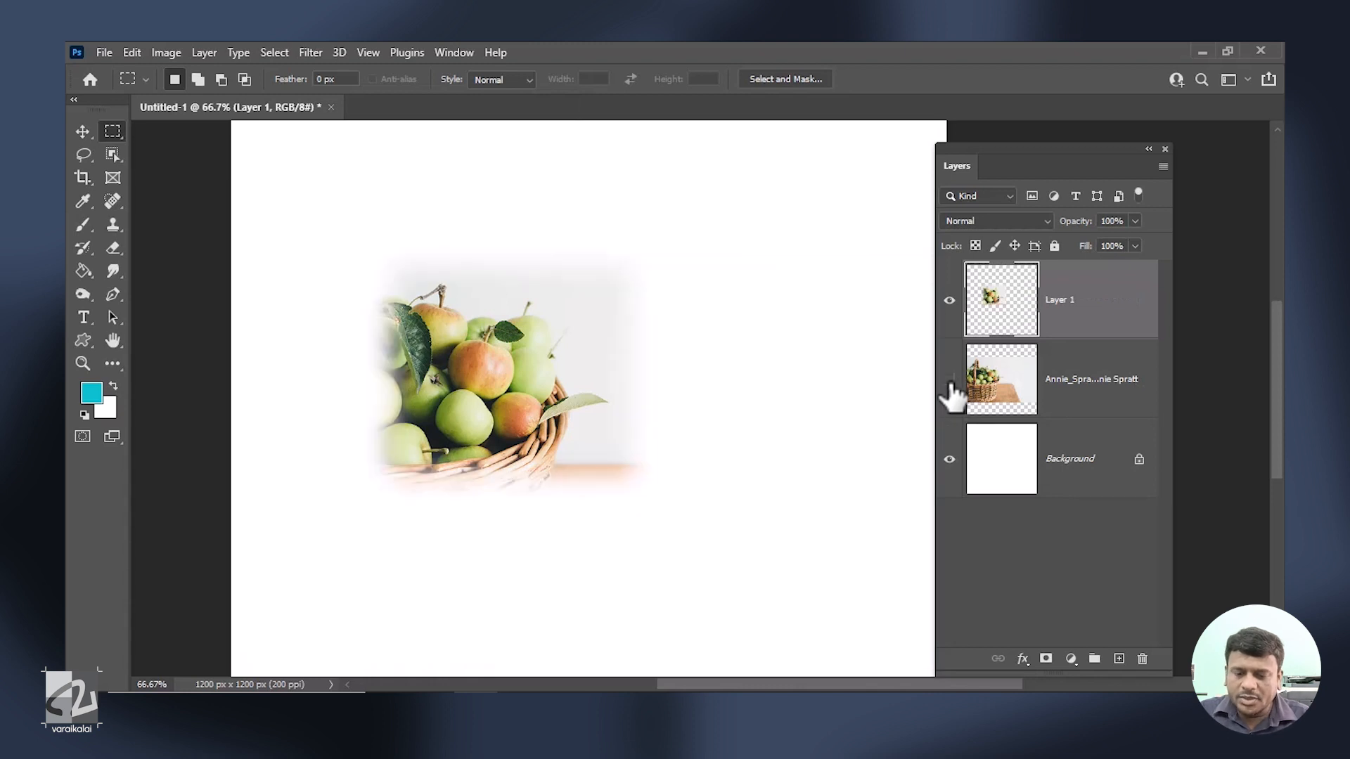
key(ctrl+plus)
key(ctrl+plus)
key(space)
drag(554, 275, 828, 555)
drag(378, 430, 675, 202)
drag(527, 331, 467, 250)
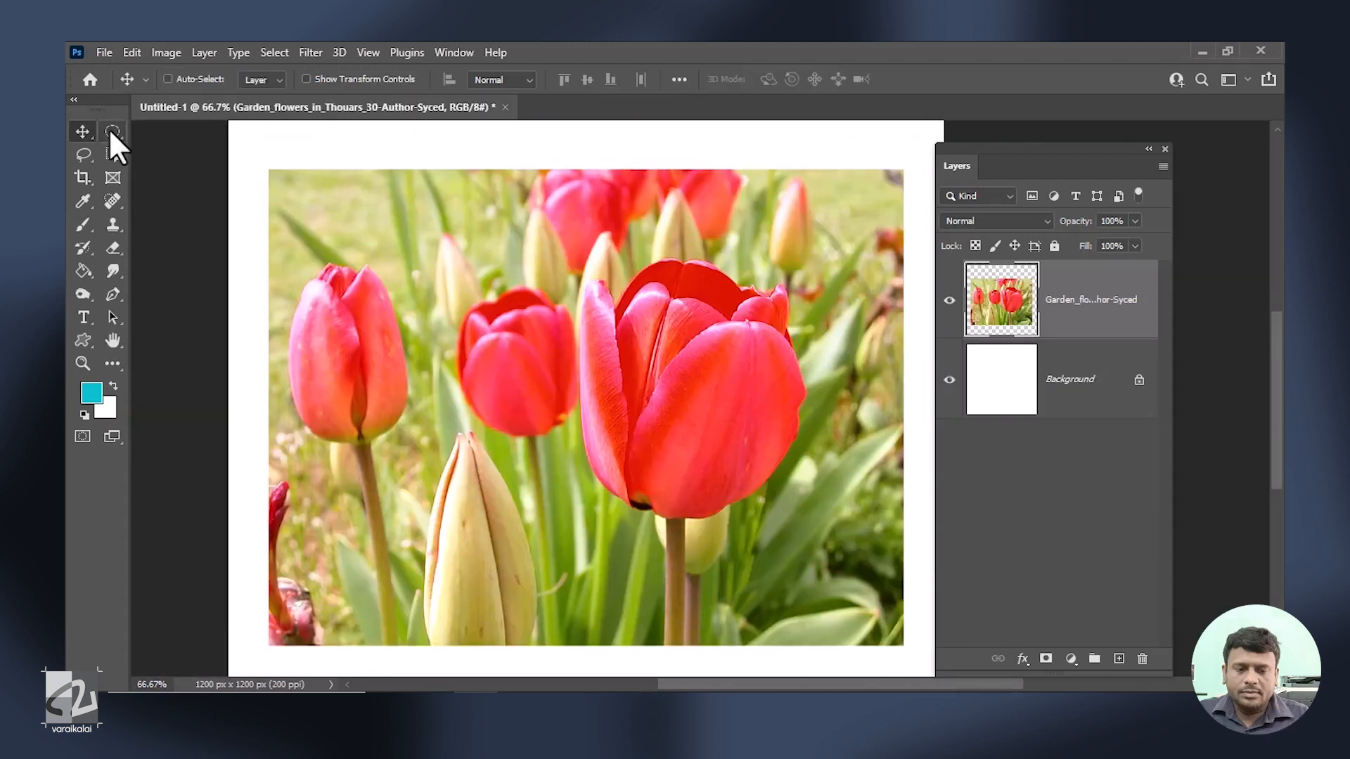
Draw a large elliptical selection around the two middle tulips with the Elliptical Marquee tool, and deselect it.
drag(108, 128, 129, 141)
click(137, 146)
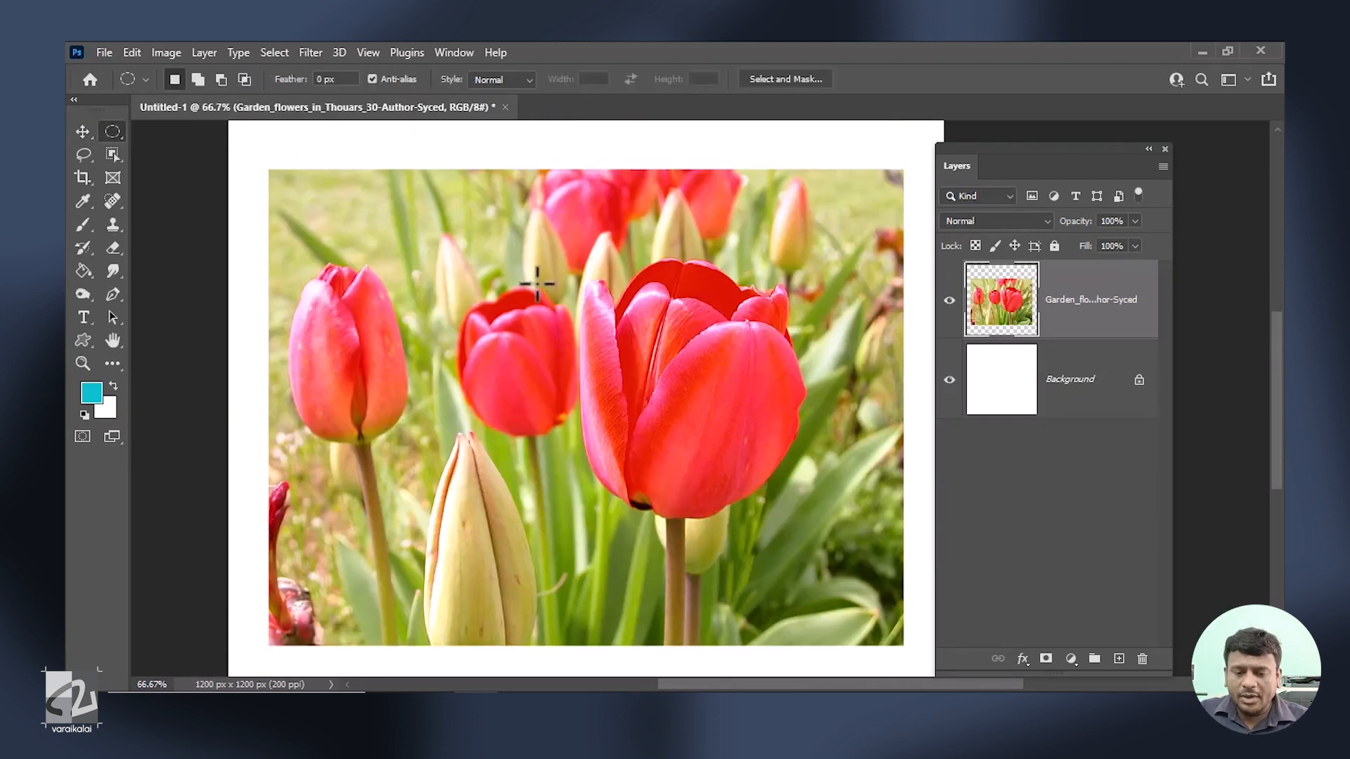
drag(422, 204, 828, 585)
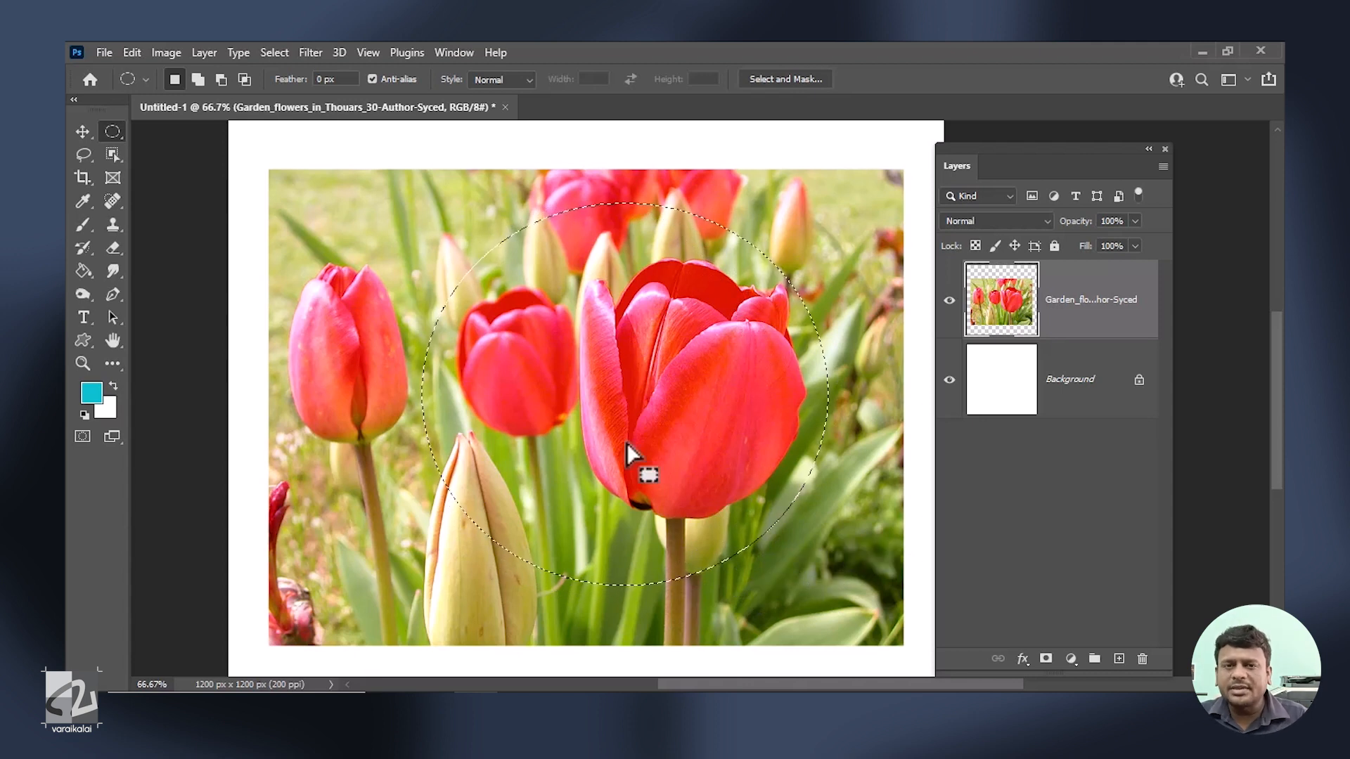
key(ctrl+d)
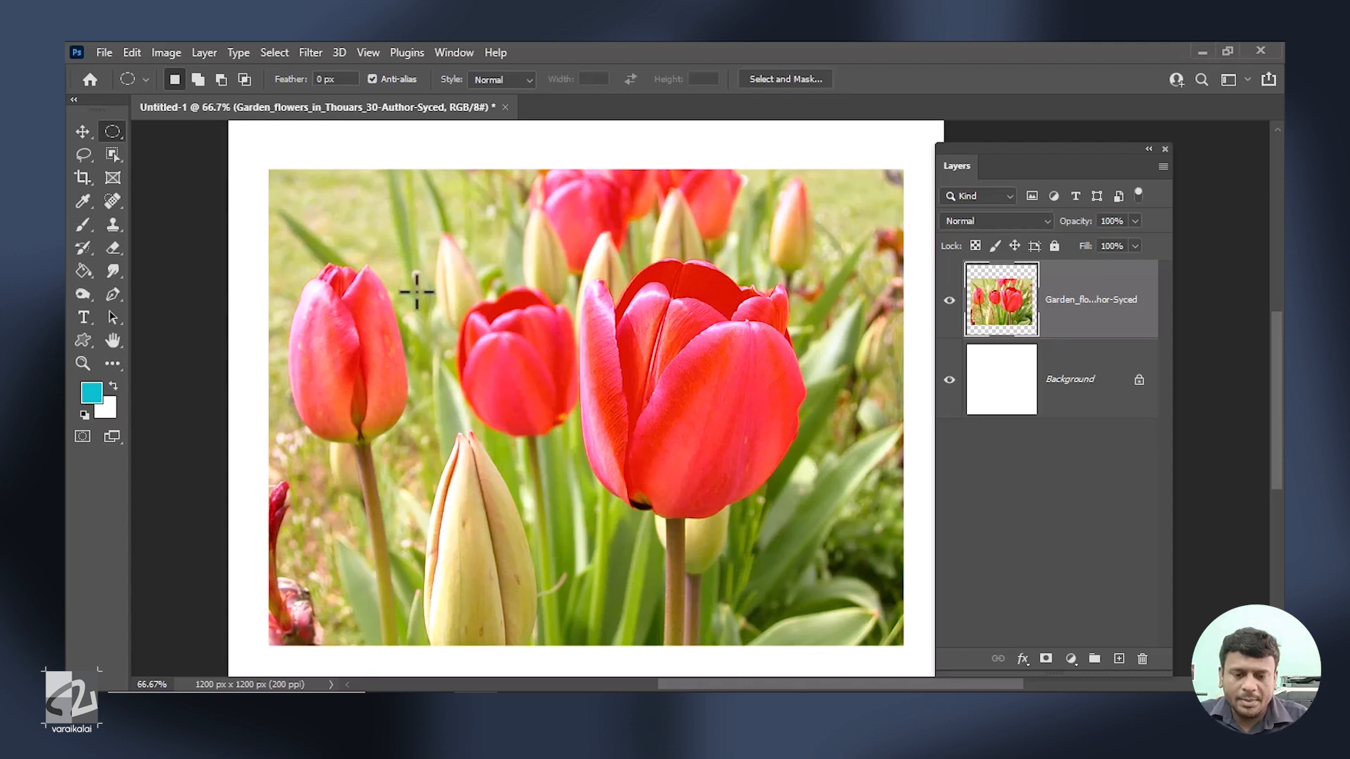
Draw a circular selection over the middle tulips, look over the Select commands, and deselect it.
drag(343, 224, 849, 580)
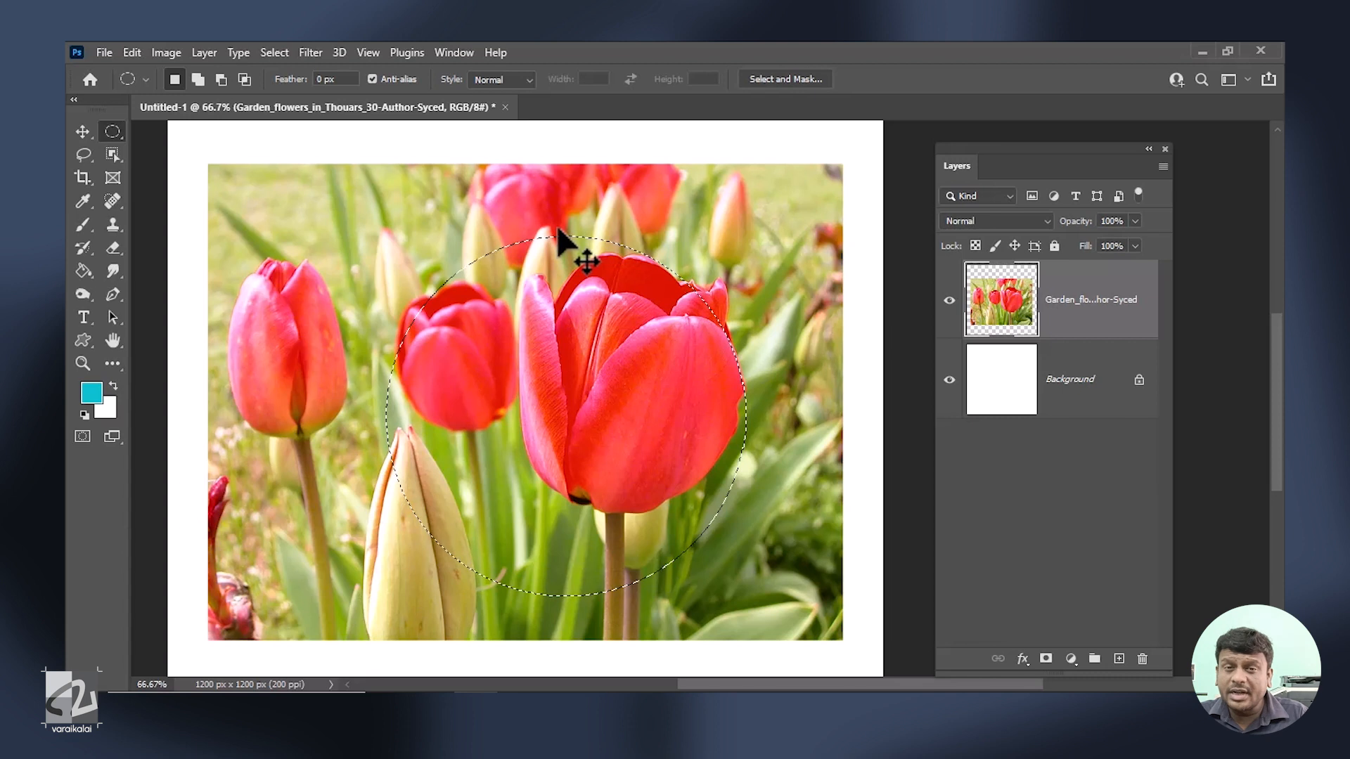
click(274, 53)
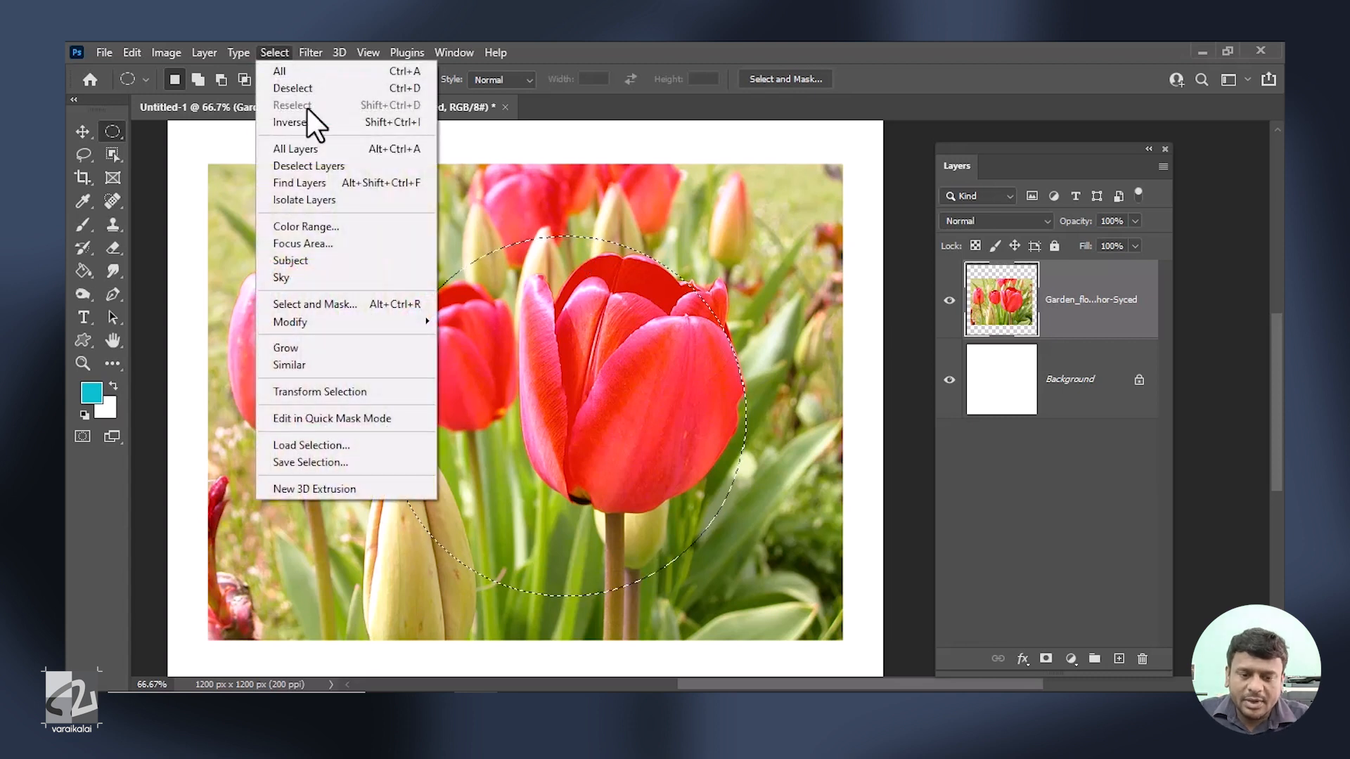
click(675, 336)
key(ctrl+d)
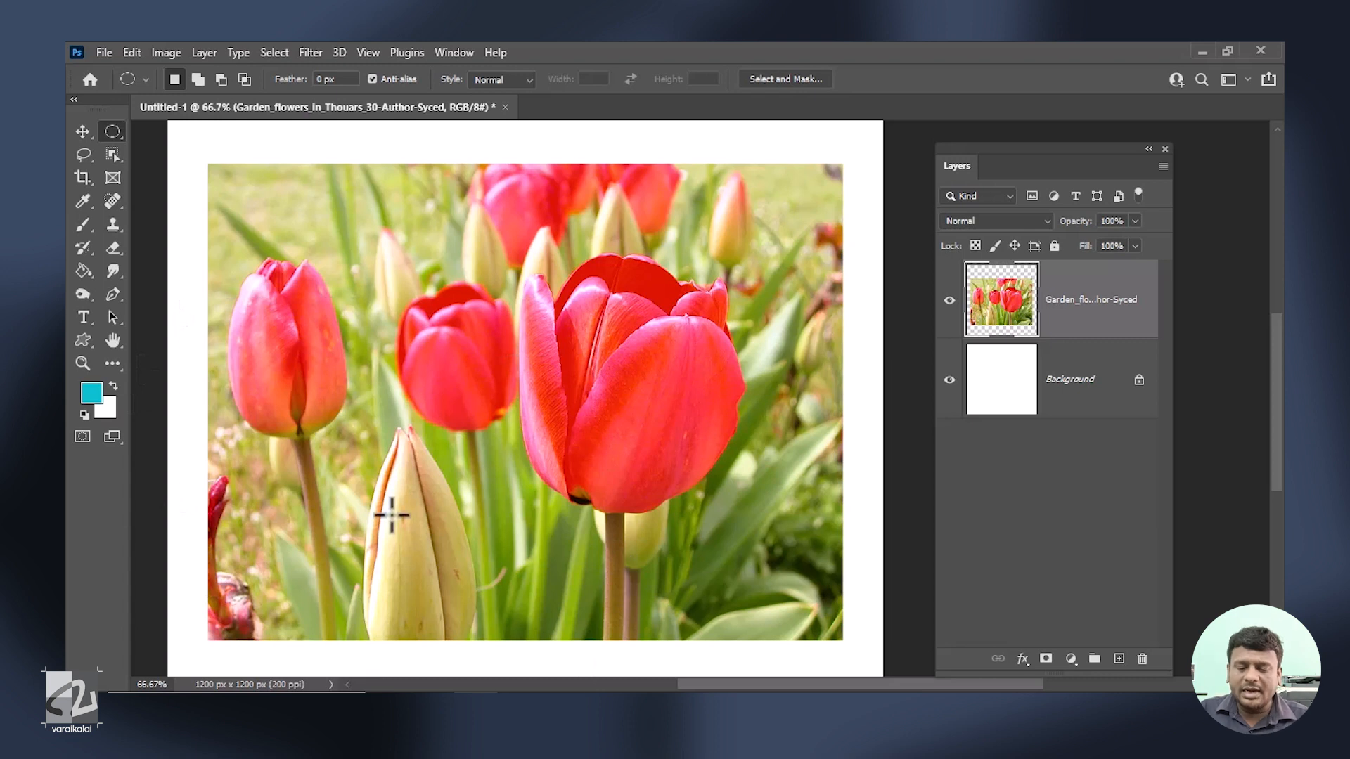
Select the entire canvas and clear that selection again.
key(ctrl+a)
click(272, 53)
click(618, 350)
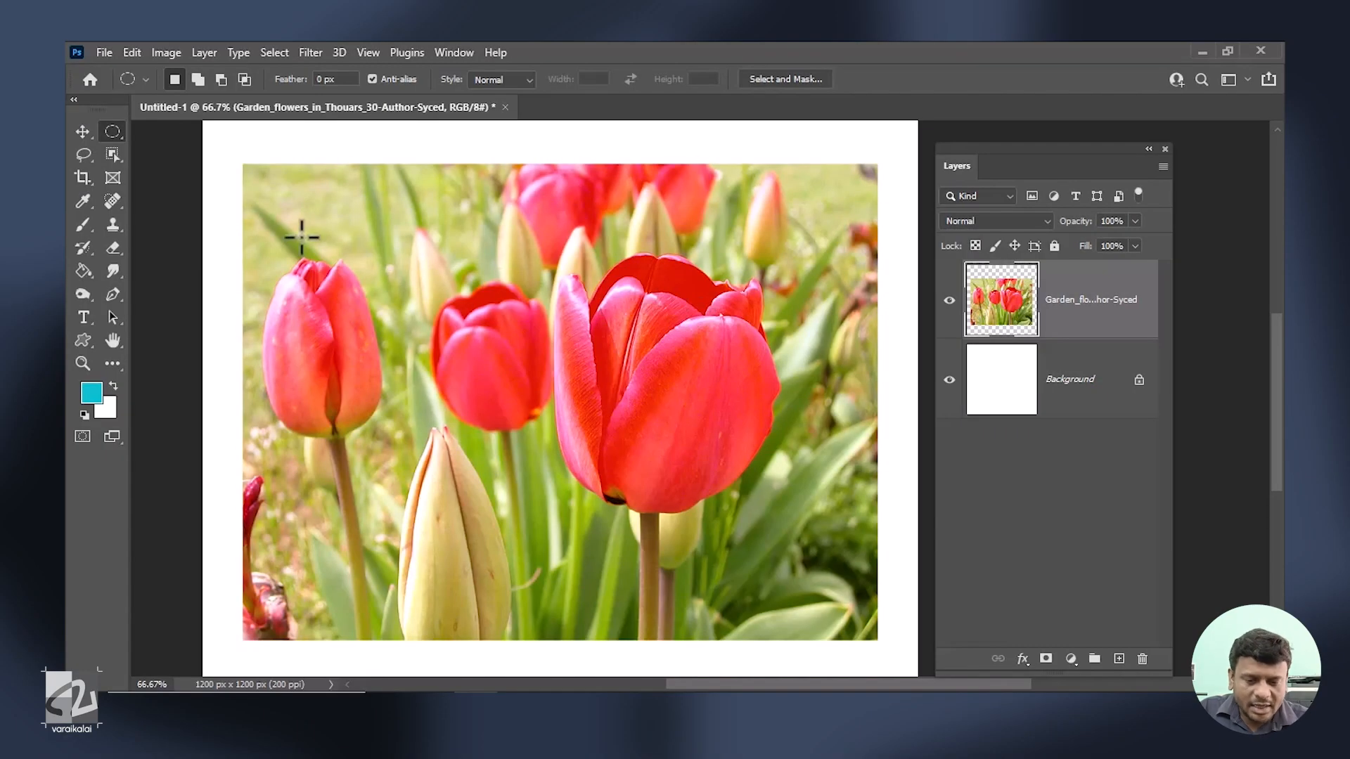
Draw a circular selection across the two smaller tulips, try a second circle at the large tulip, and undo the second.
drag(301, 237, 552, 496)
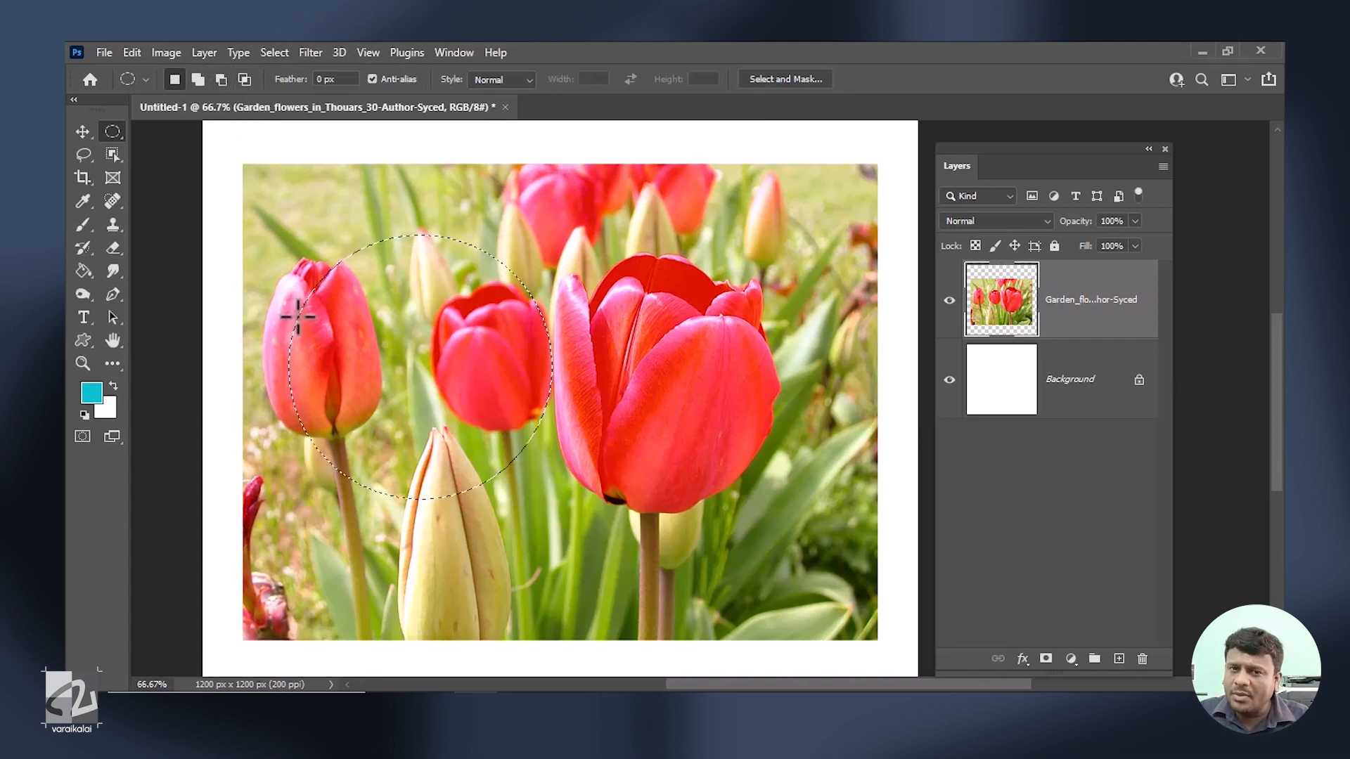
drag(654, 224, 851, 422)
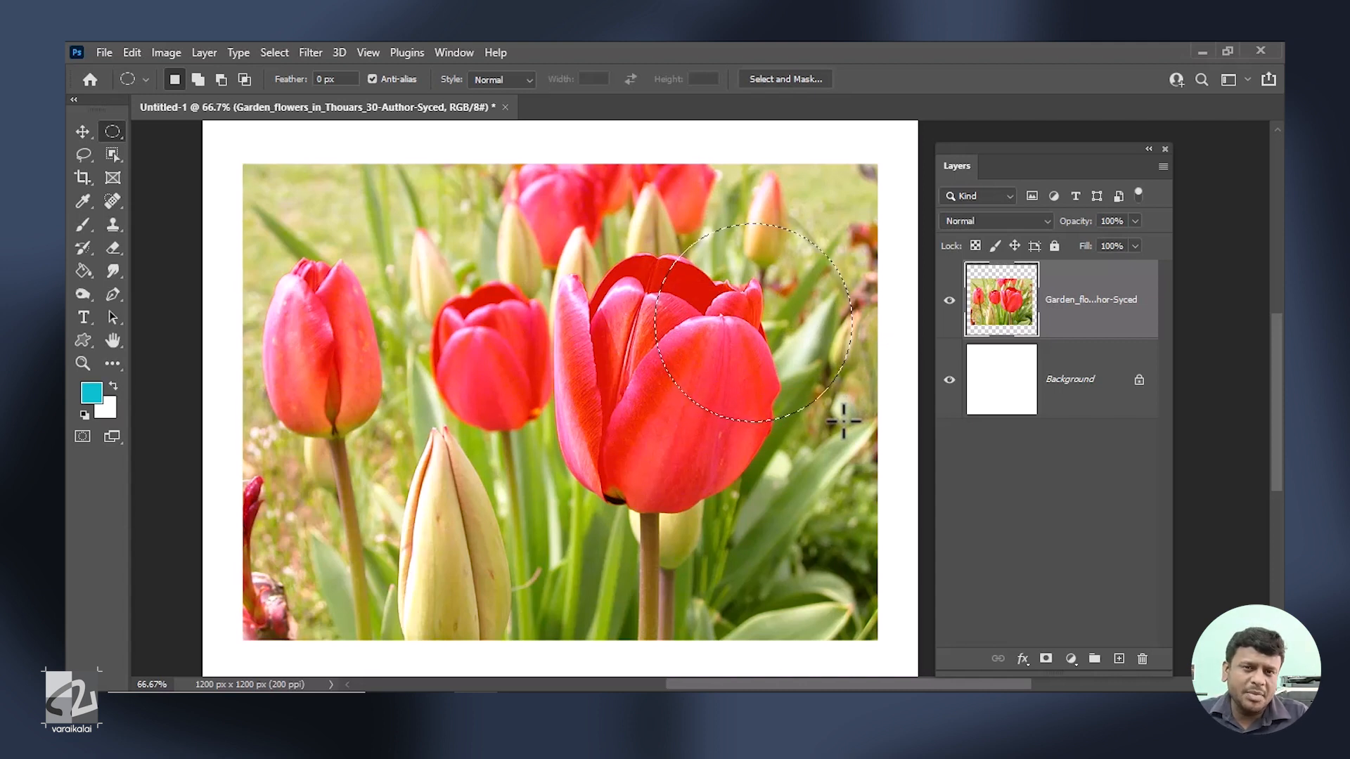
key(ctrl+z)
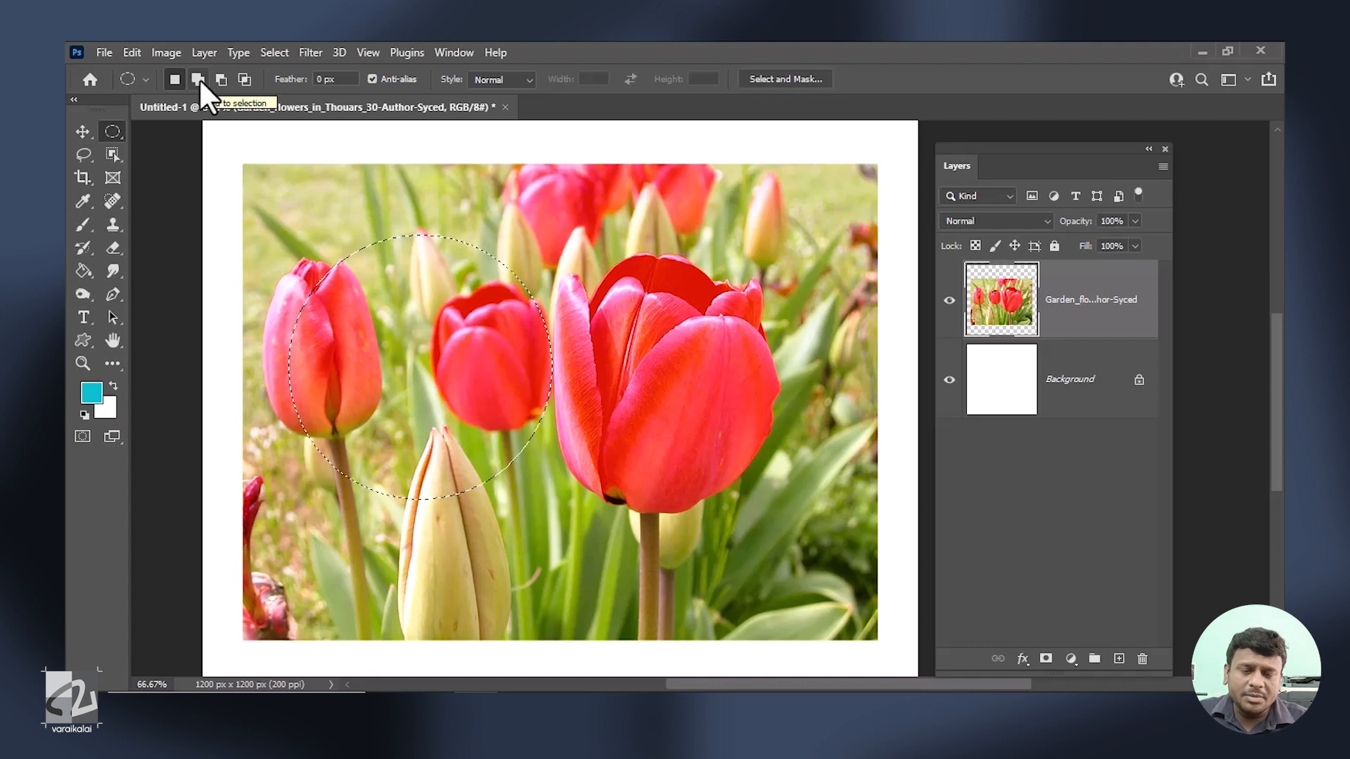
Add three overlapping elliptical areas around the large tulip to the circular selection, the last about 453 by 374 px.
click(197, 79)
drag(485, 211, 680, 376)
drag(761, 492, 484, 331)
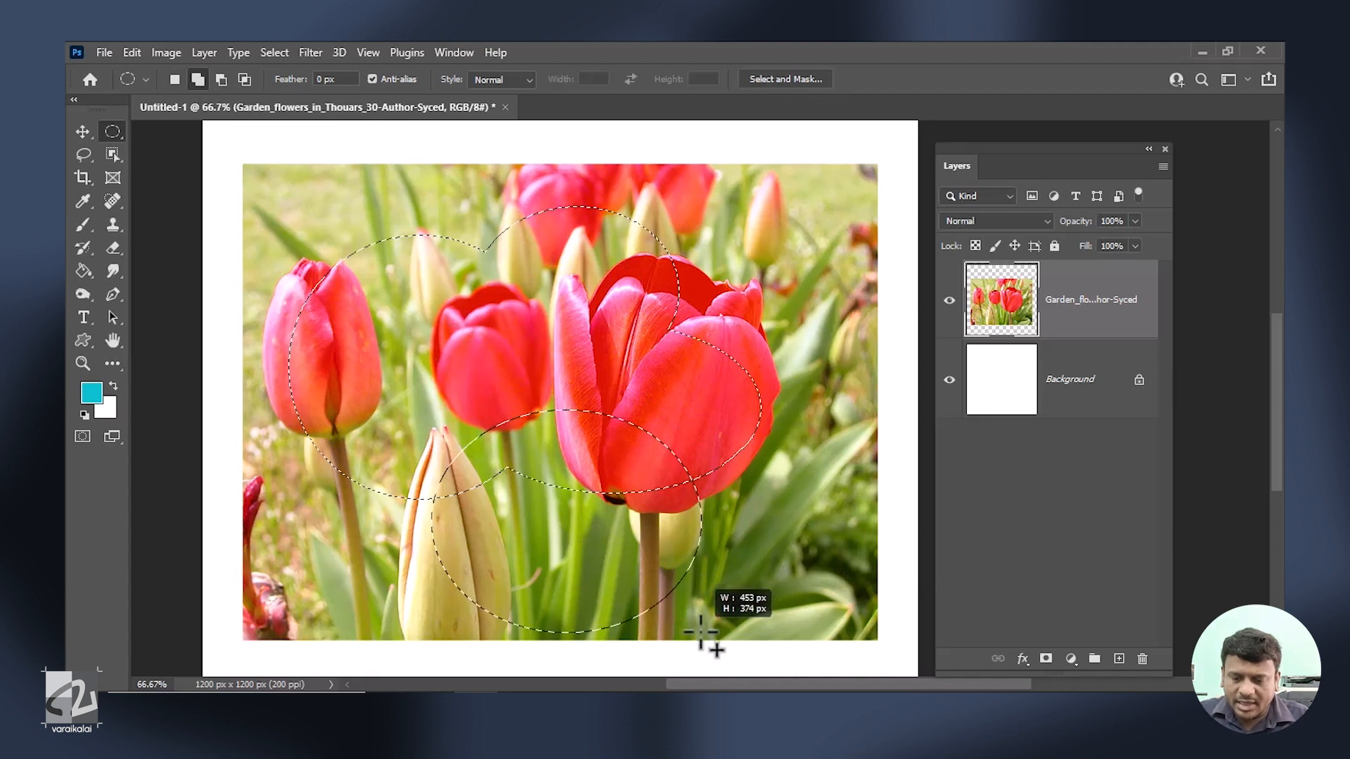
drag(702, 633, 431, 365)
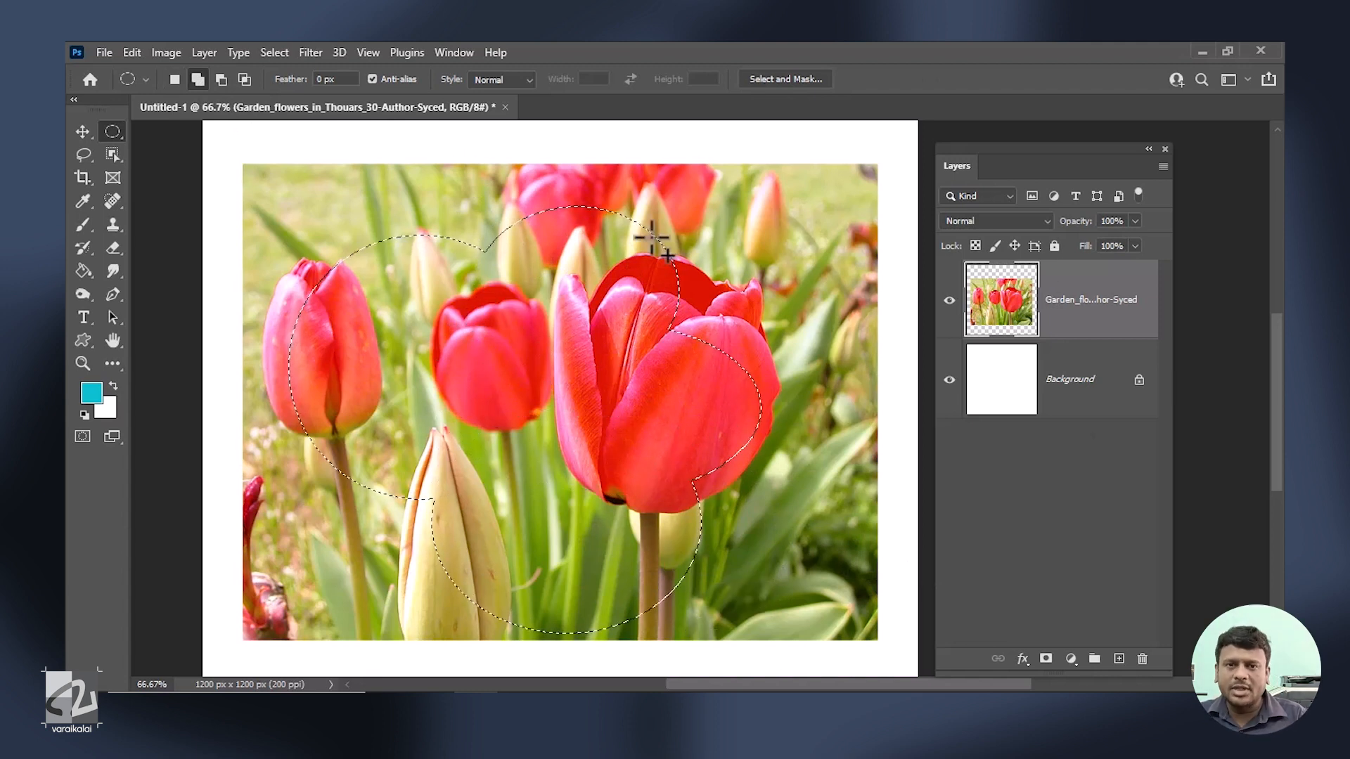
Subtract three elliptical areas from the combined selection, then clear it and return to New selection mode.
click(222, 79)
drag(467, 181, 735, 374)
drag(854, 309, 592, 531)
drag(333, 595, 696, 480)
key(ctrl+d)
click(174, 78)
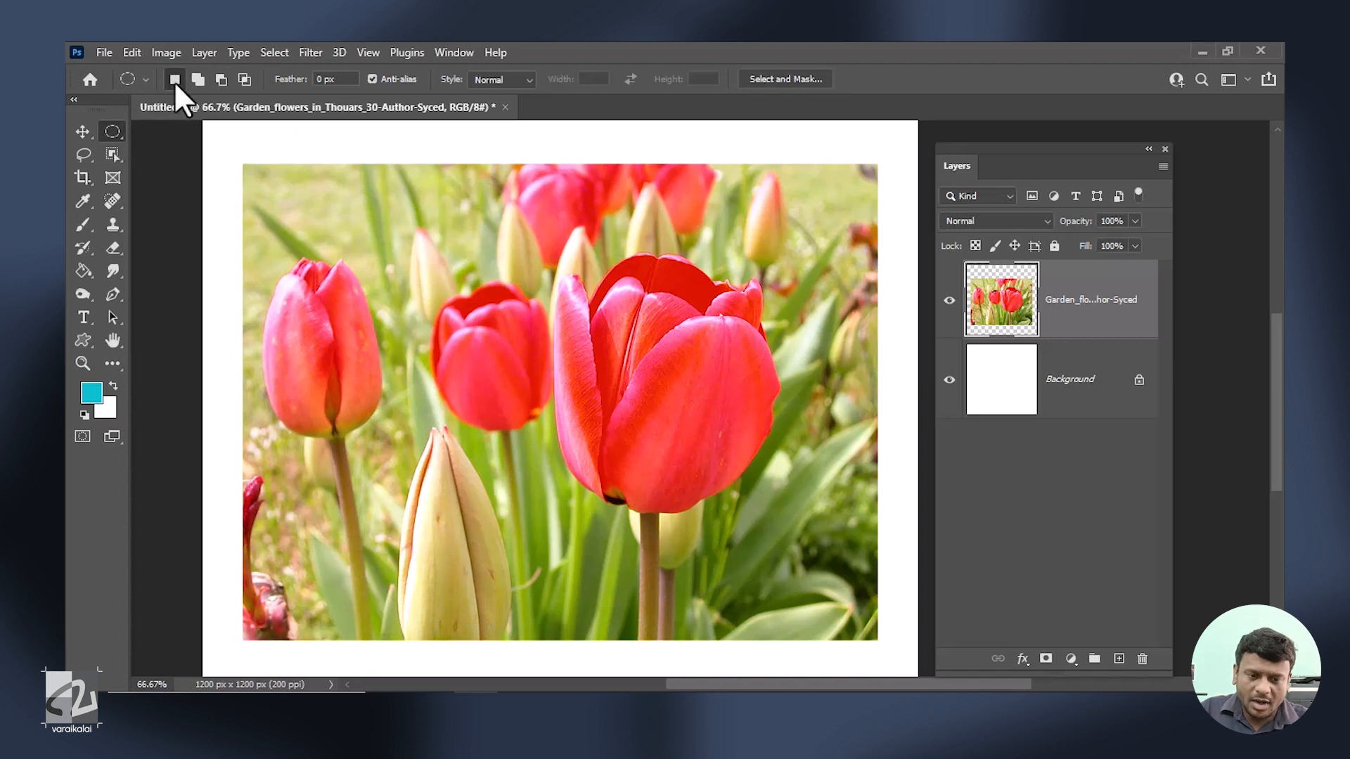
Draw a new circular selection spanning the two smaller tulips, and temporarily activate adding to the selection.
drag(322, 222, 570, 470)
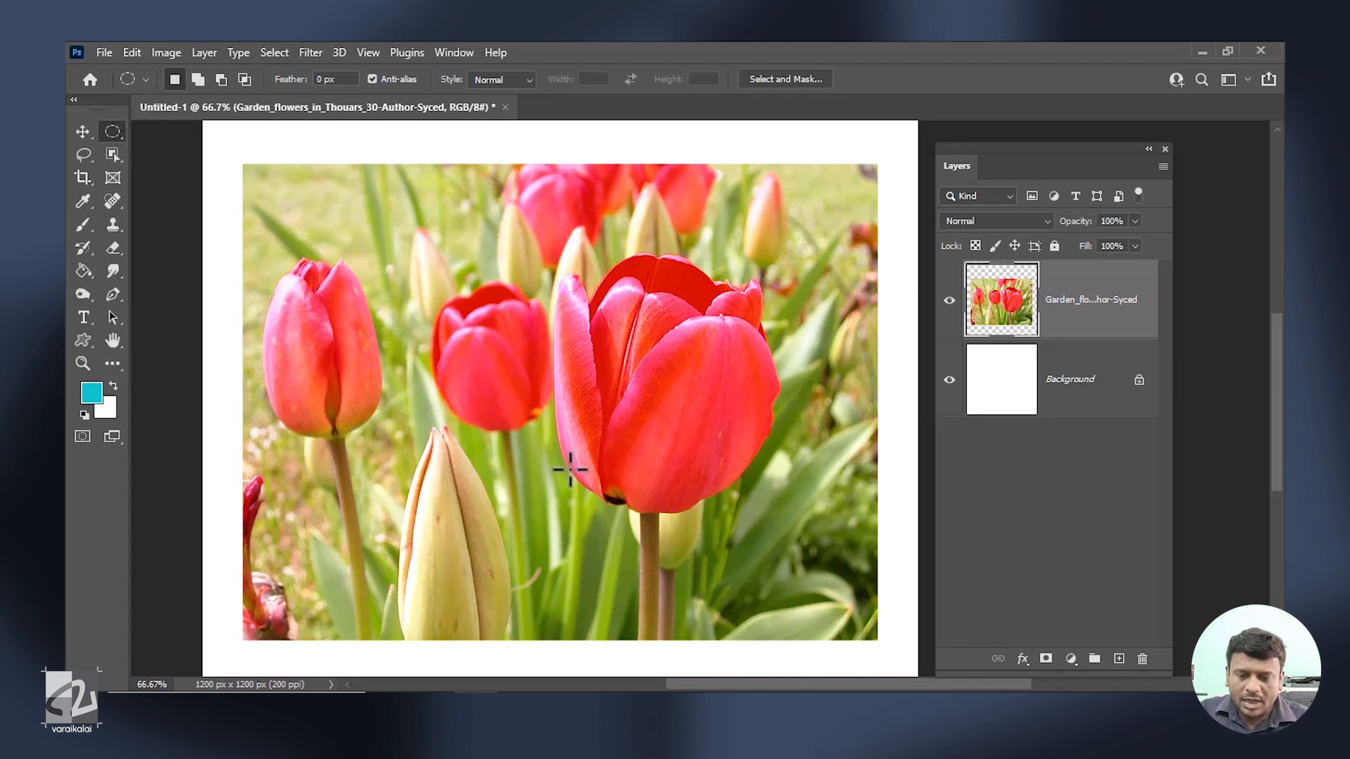
key(shift)
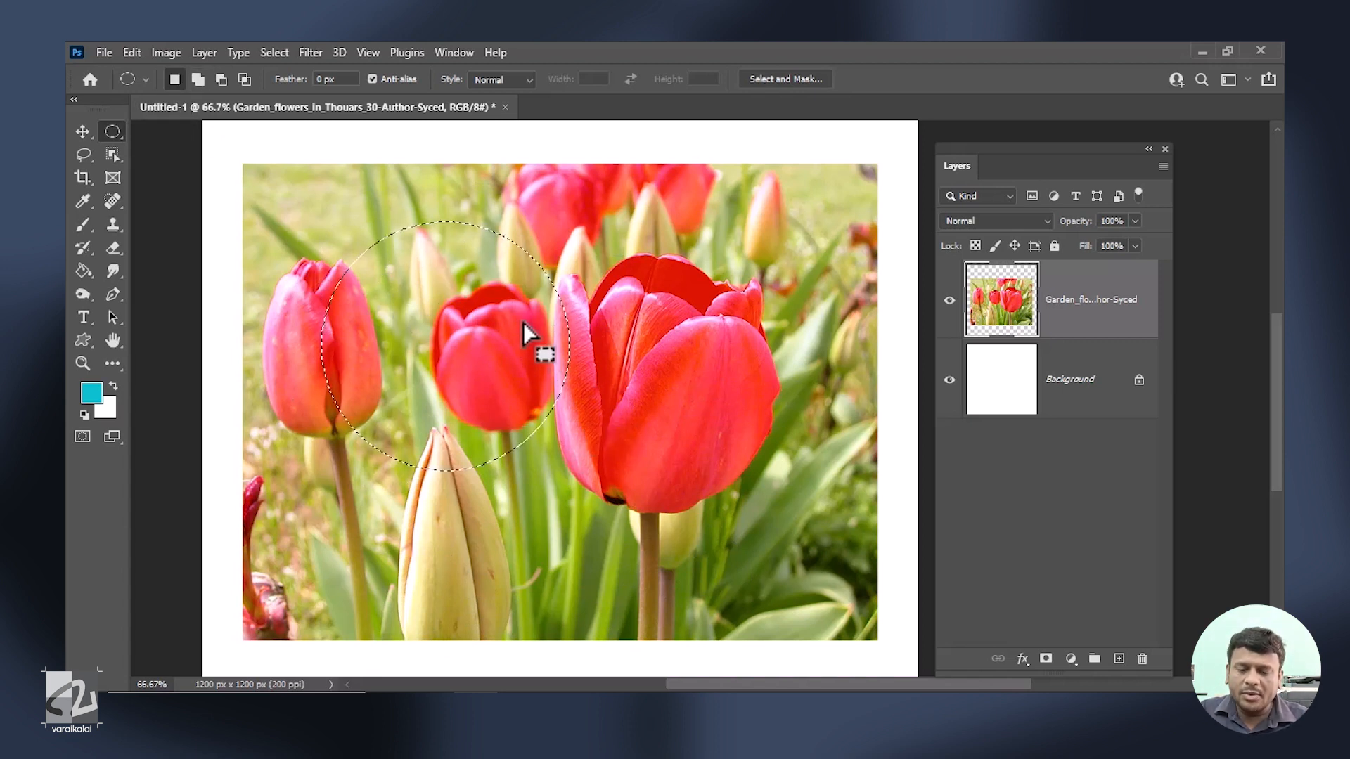
key(shift)
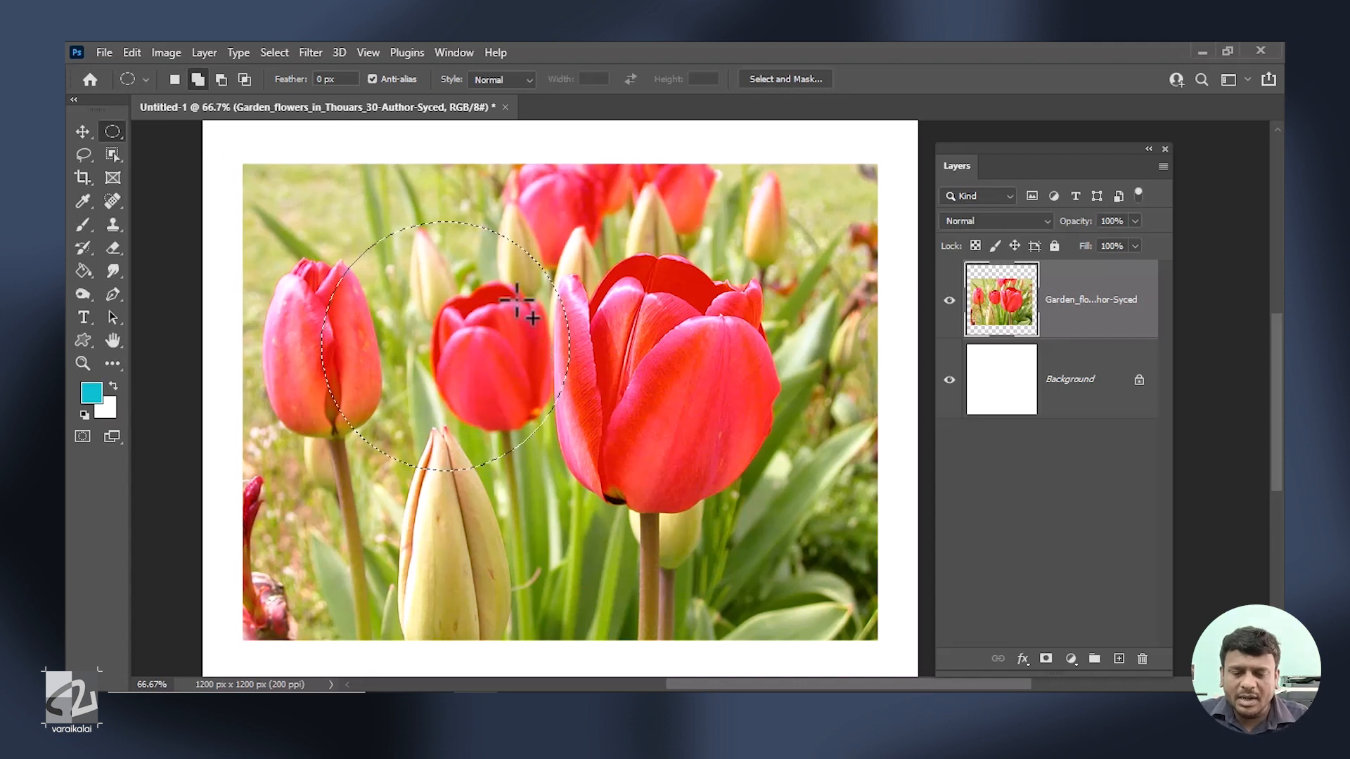
Add three overlapping elliptical areas around the large tulip to the selection, and subtract an ellipse from its part over that tulip.
drag(548, 279, 716, 443)
drag(539, 560, 709, 370)
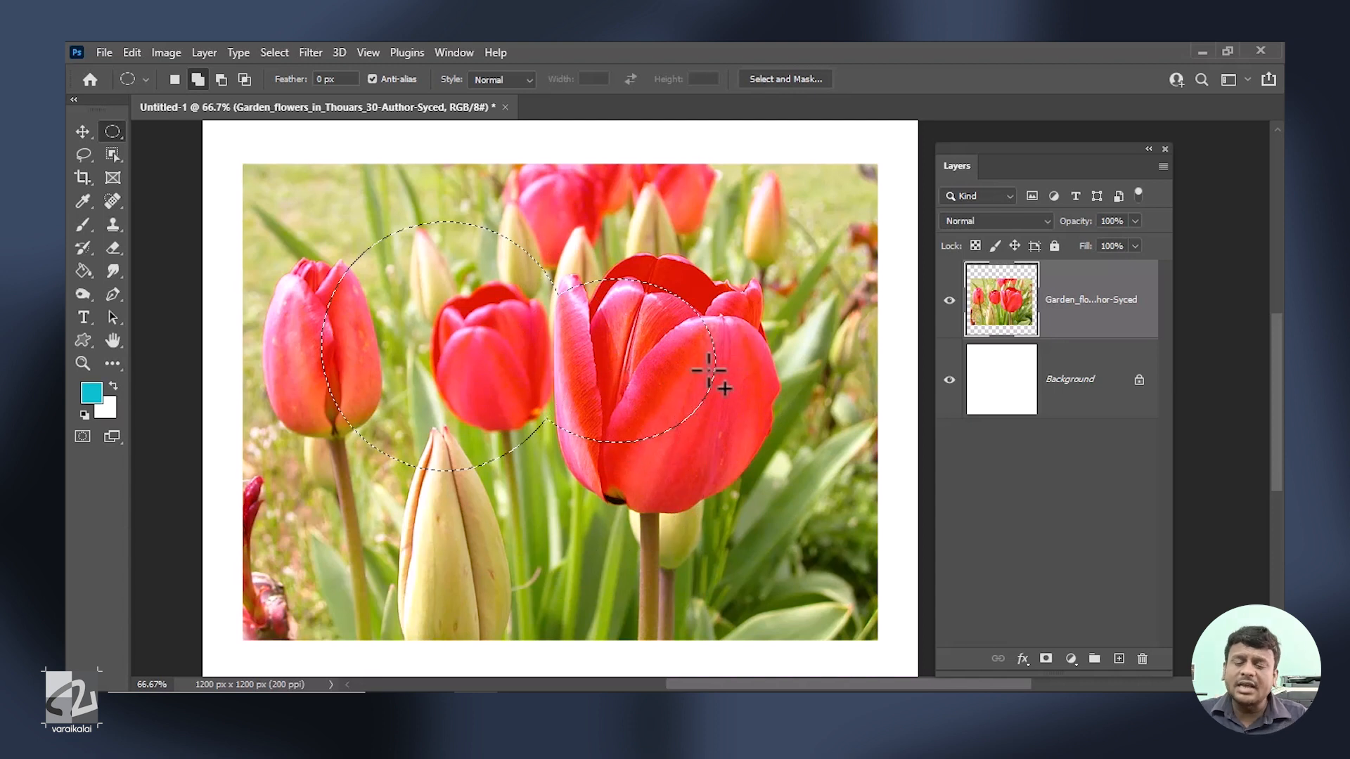
drag(477, 534, 665, 374)
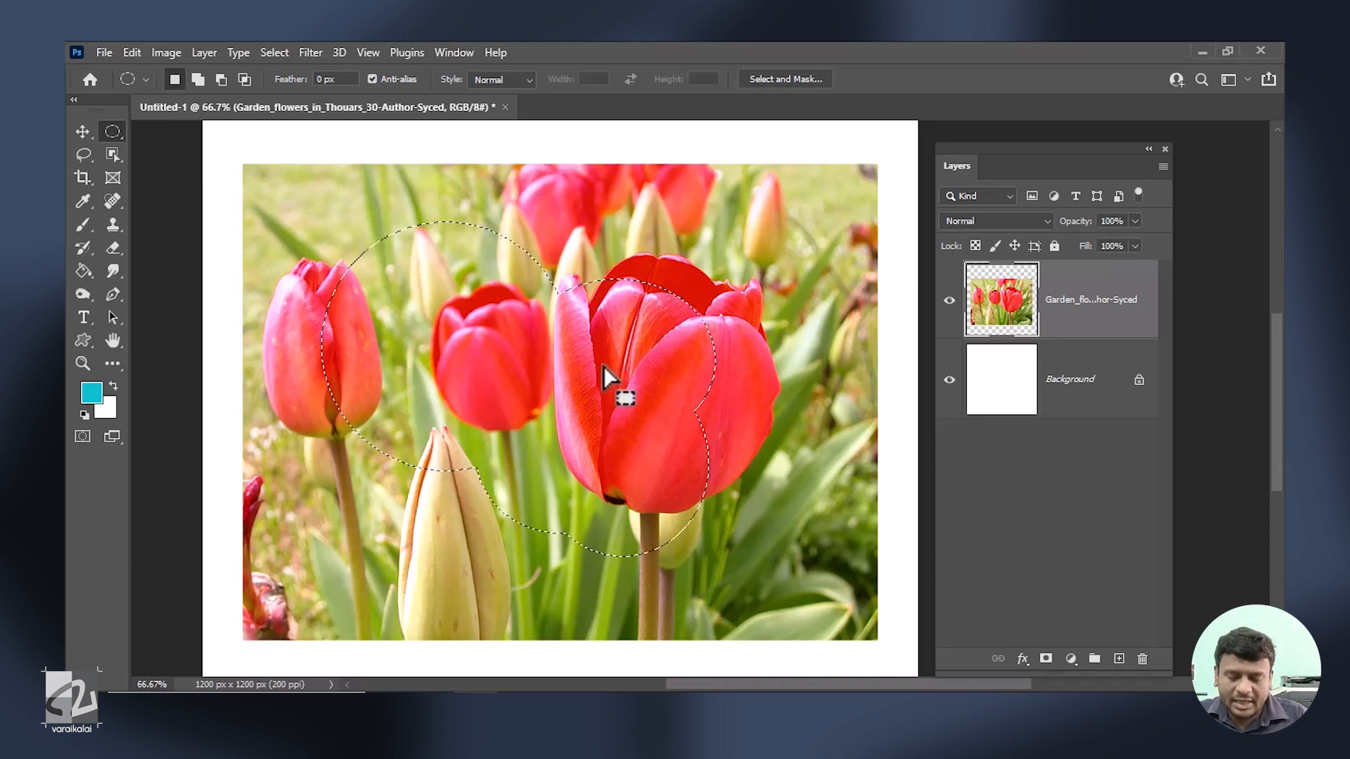
key(alt)
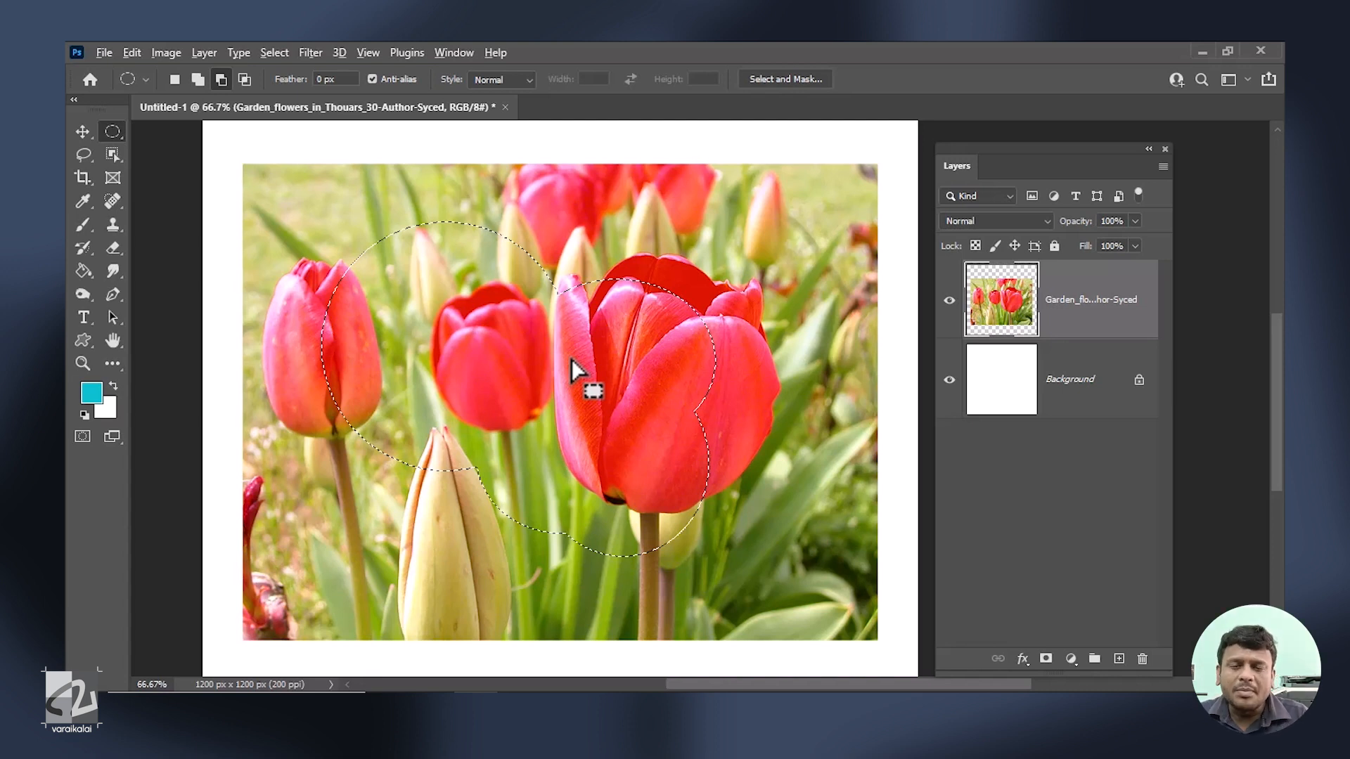
drag(765, 280, 540, 450)
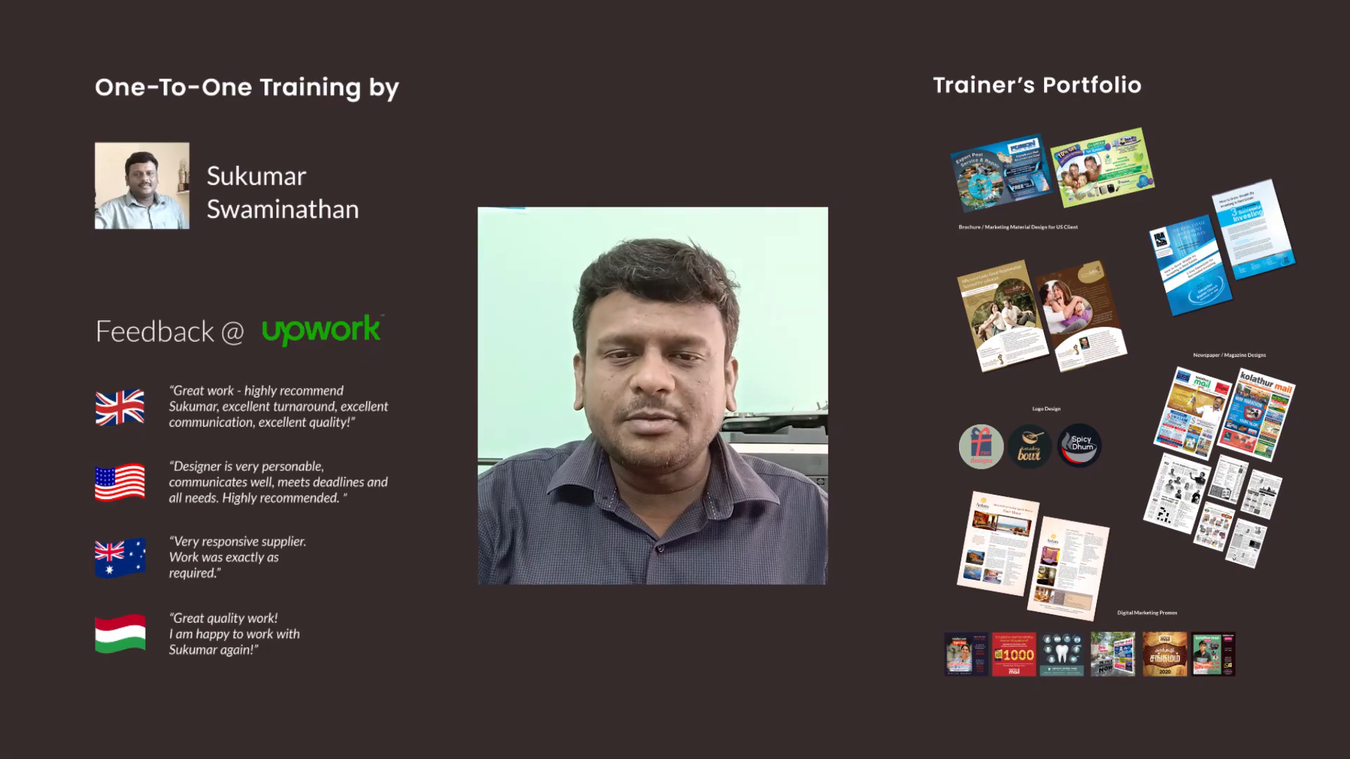